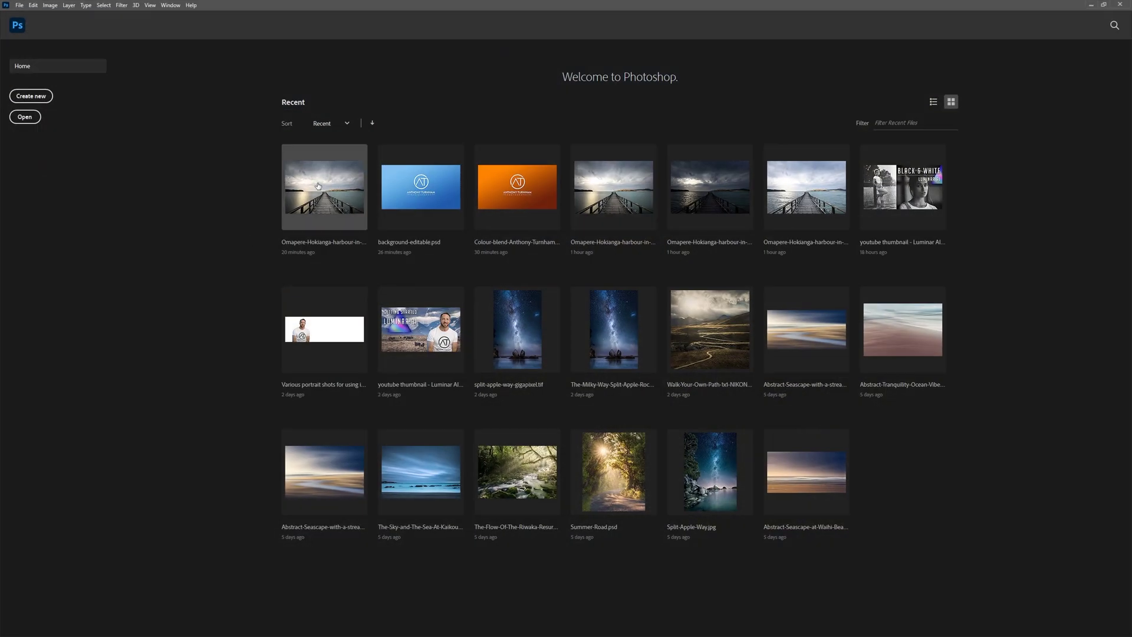
Open the Omapere-Hokianga harbour pier photo and confirm Filter > Skylum Software lists only Luminar 4.
left_click(317, 186)
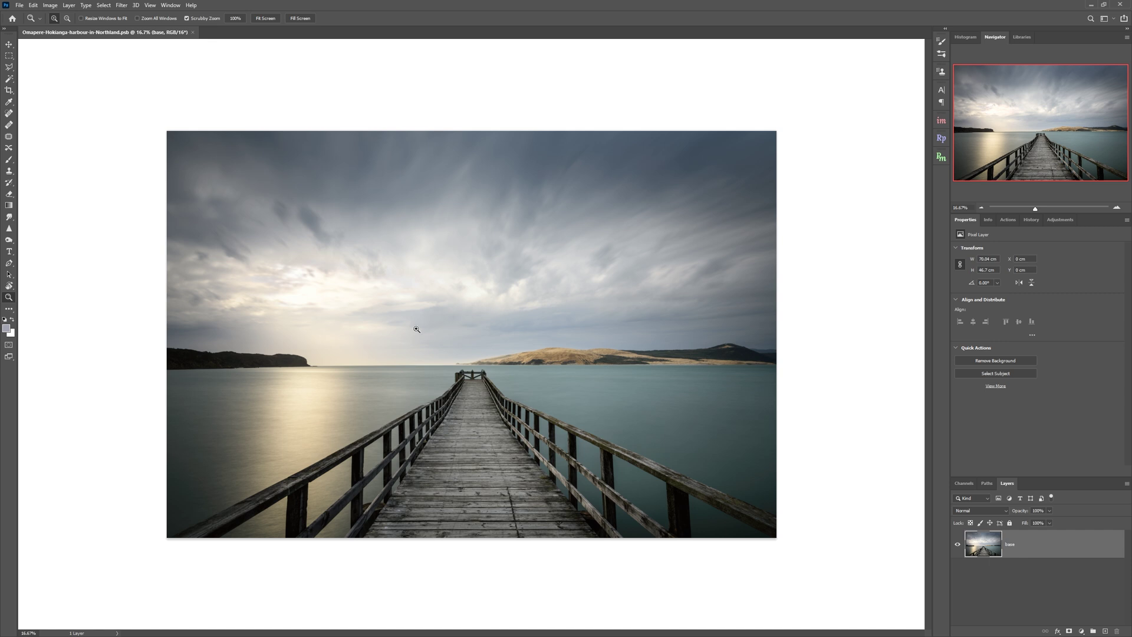
left_click(121, 5)
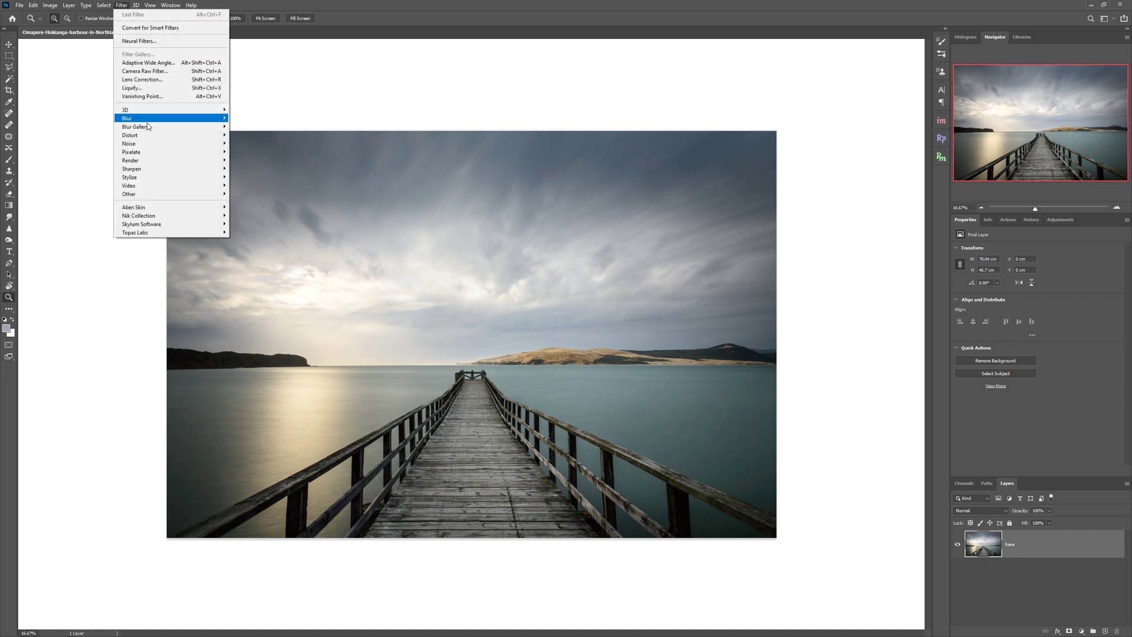
mouse_move(188, 232)
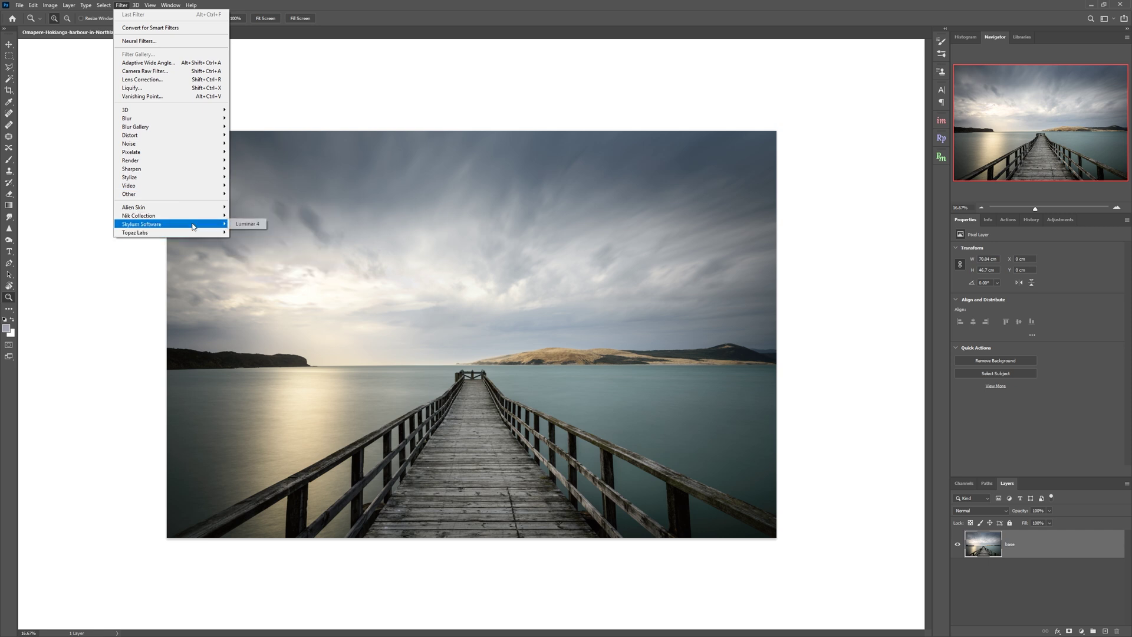
mouse_move(154, 226)
left_click(334, 99)
In Luminar AI, choose Install Plugins and install the Adobe Photoshop plugin, accepting the Administrator prompt.
key("alt+Tab")
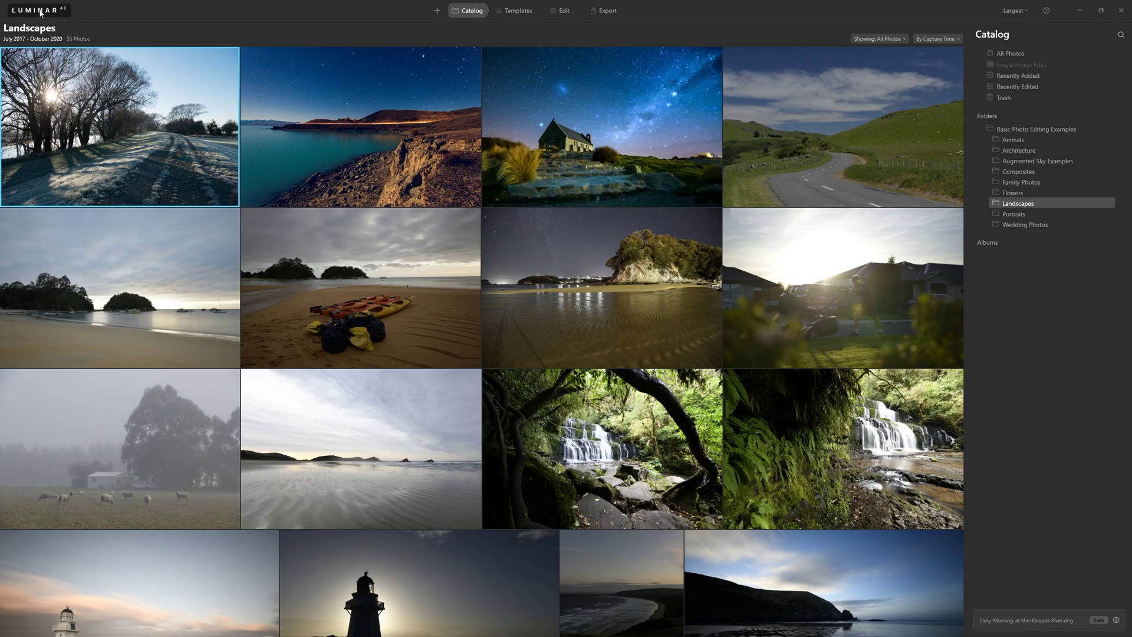
left_click(43, 12)
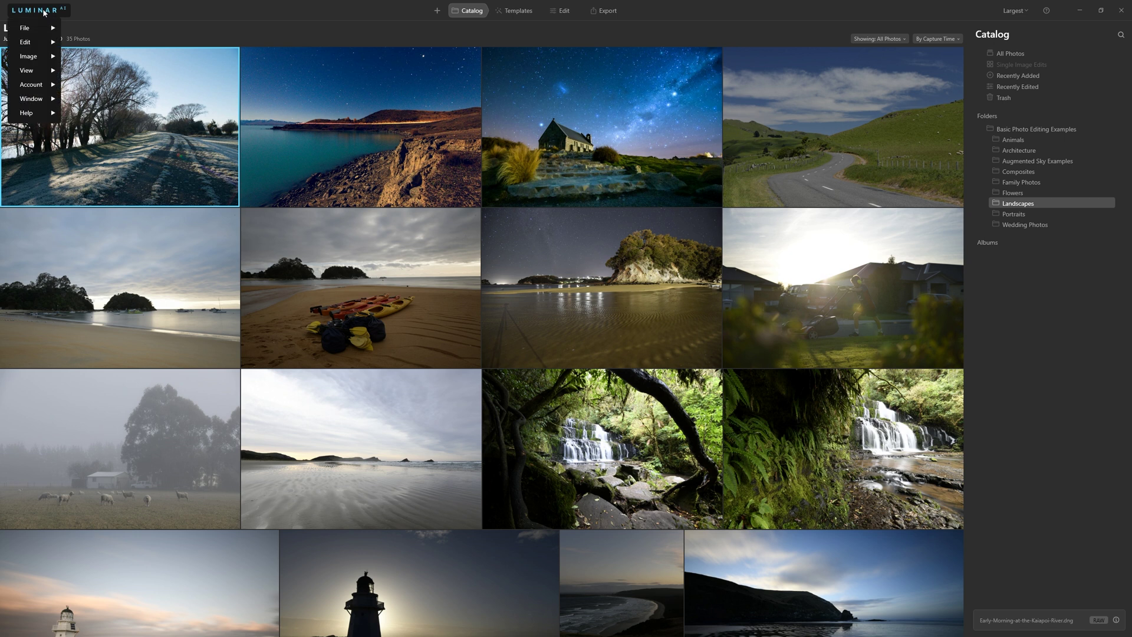
mouse_move(43, 30)
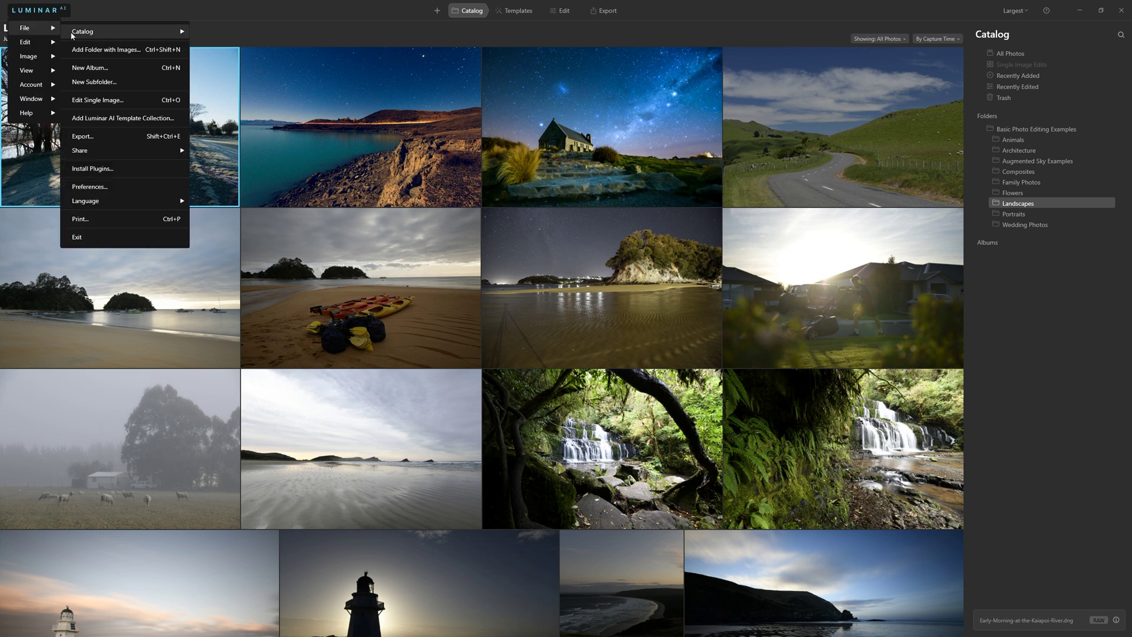
left_click(116, 170)
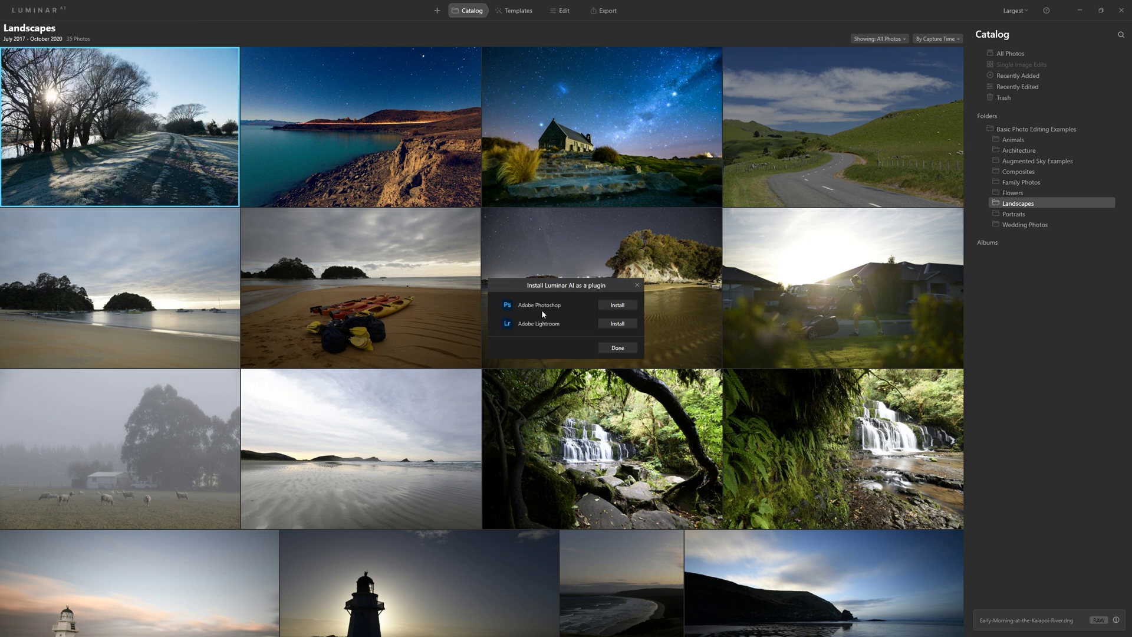
left_click(629, 310)
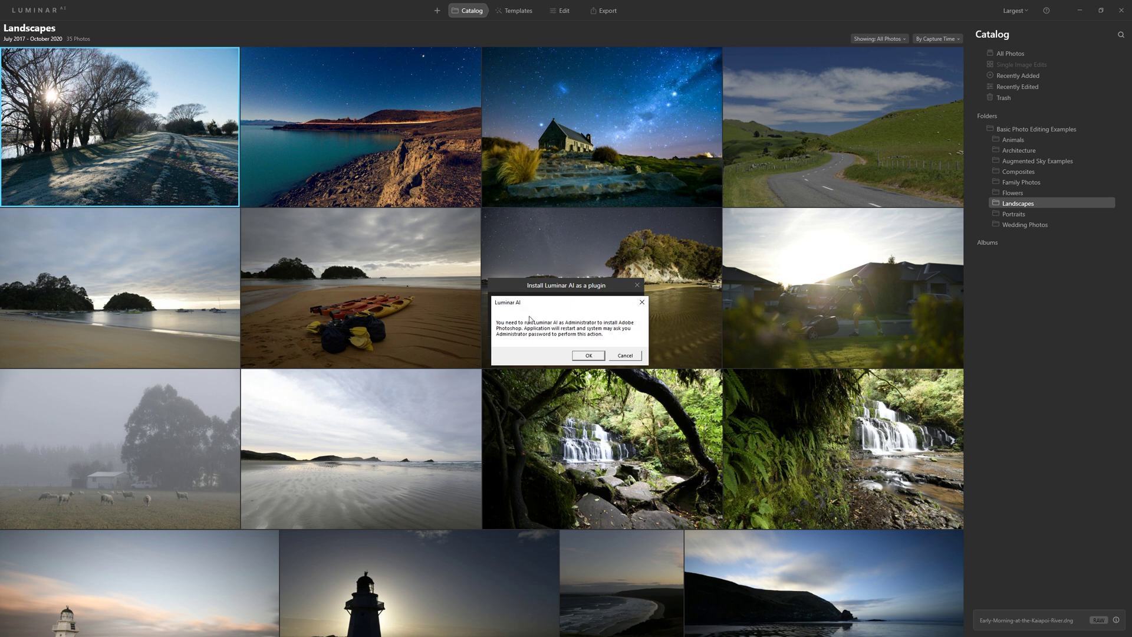
left_click_drag(572, 303, 630, 199)
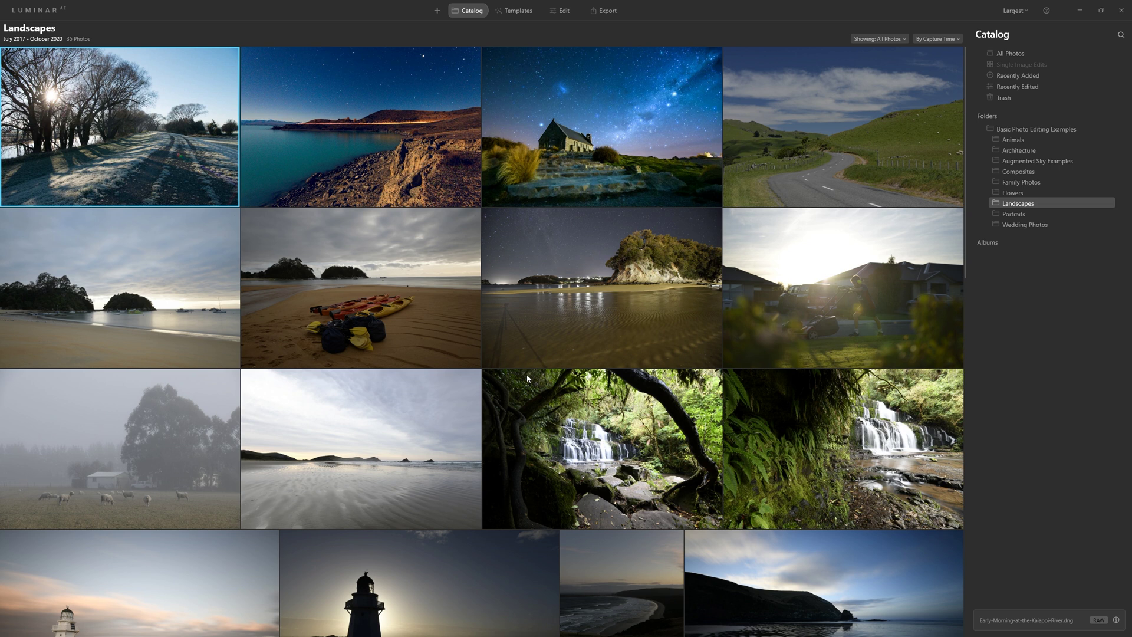
Reopen Install Plugins, verify Photoshop and Lightroom both show Uninstall, and close it with Done.
left_click(42, 8)
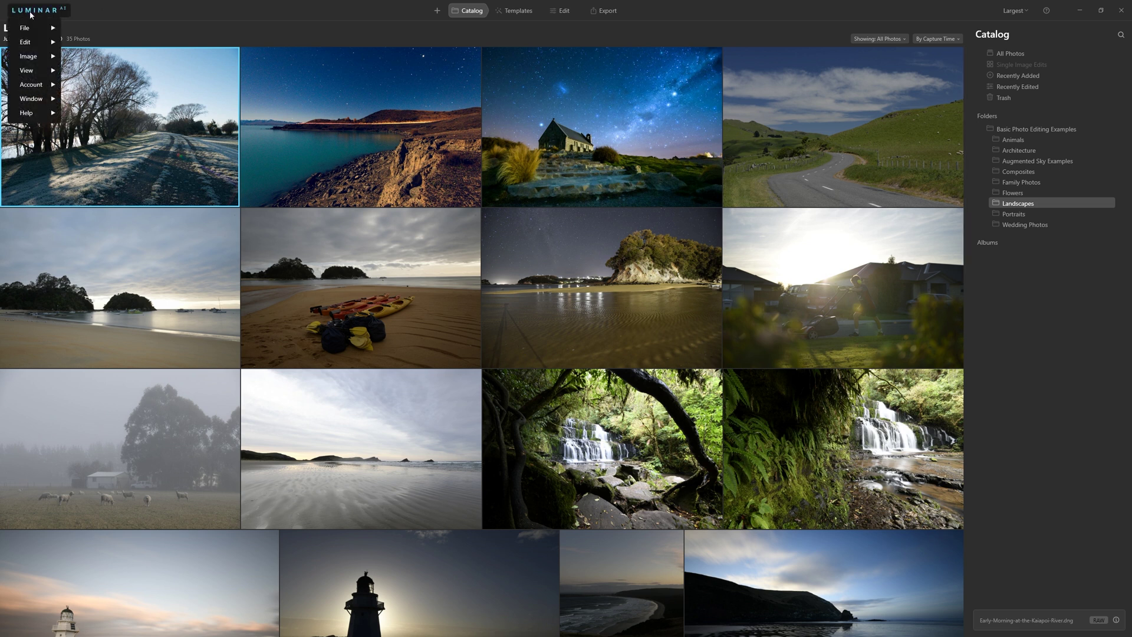
mouse_move(36, 27)
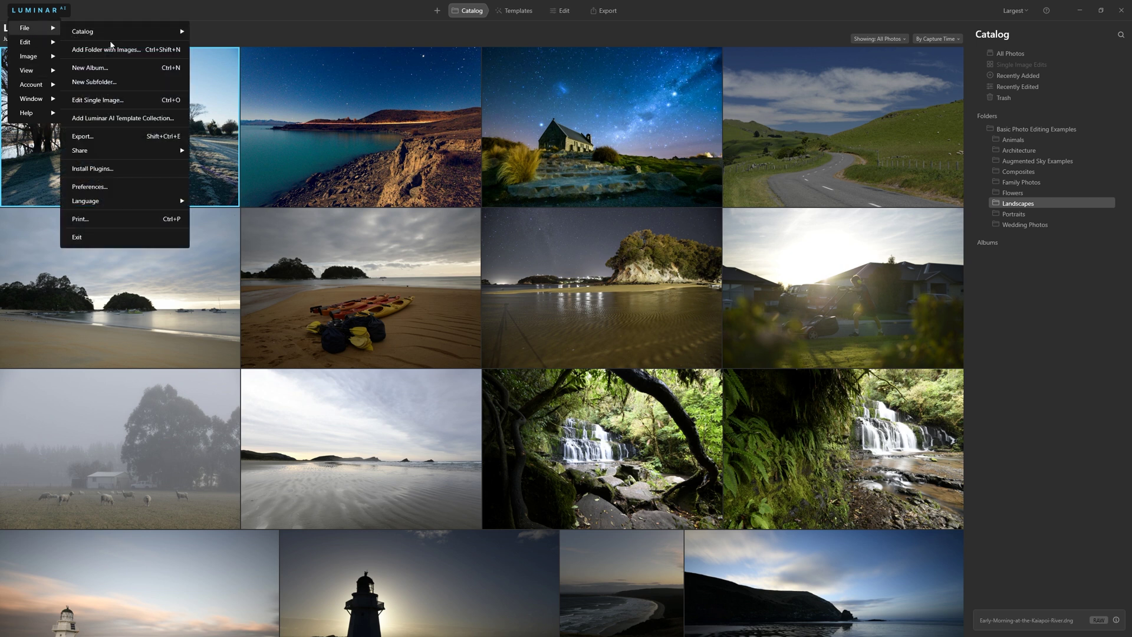
left_click(149, 178)
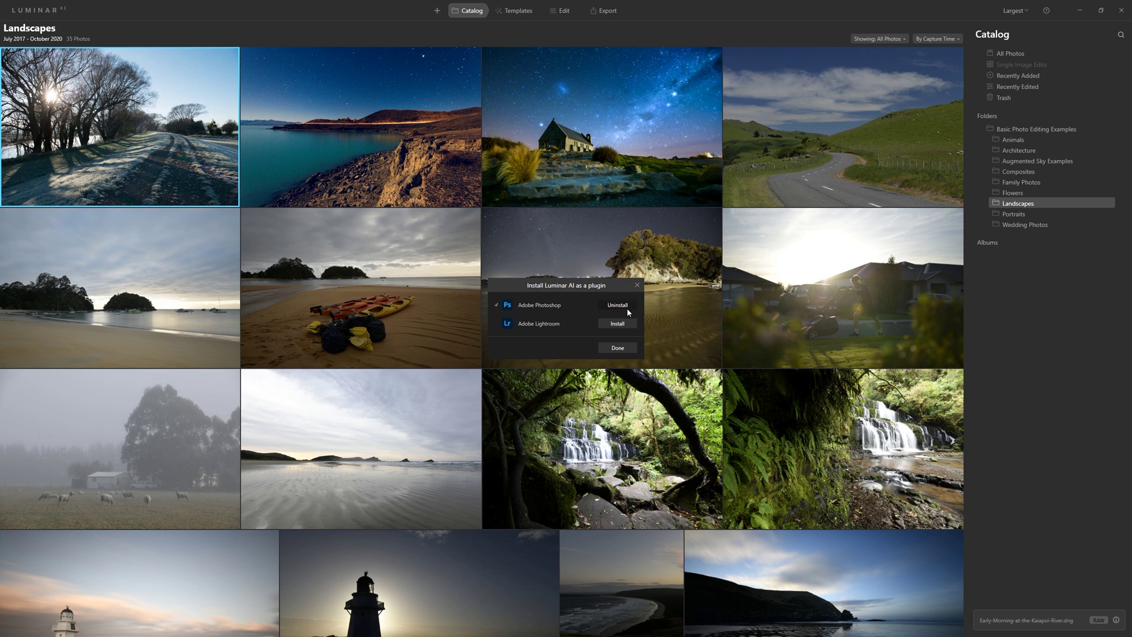
left_click(617, 348)
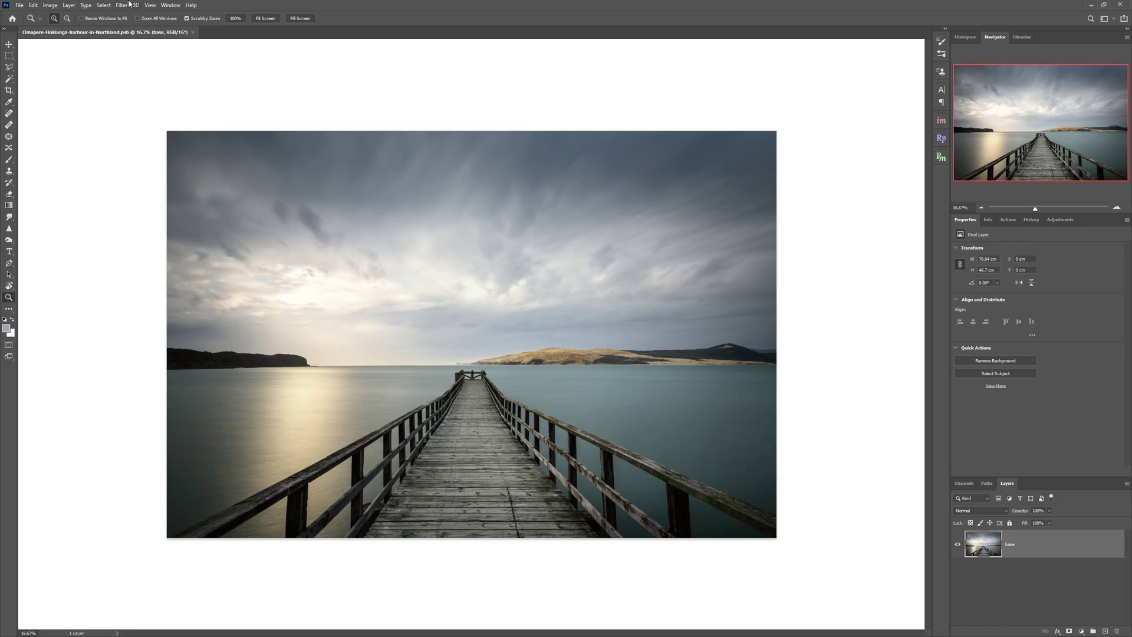
Check Filter > Skylum Software again, then close and reopen the pier .psb from Recent files.
left_click(122, 5)
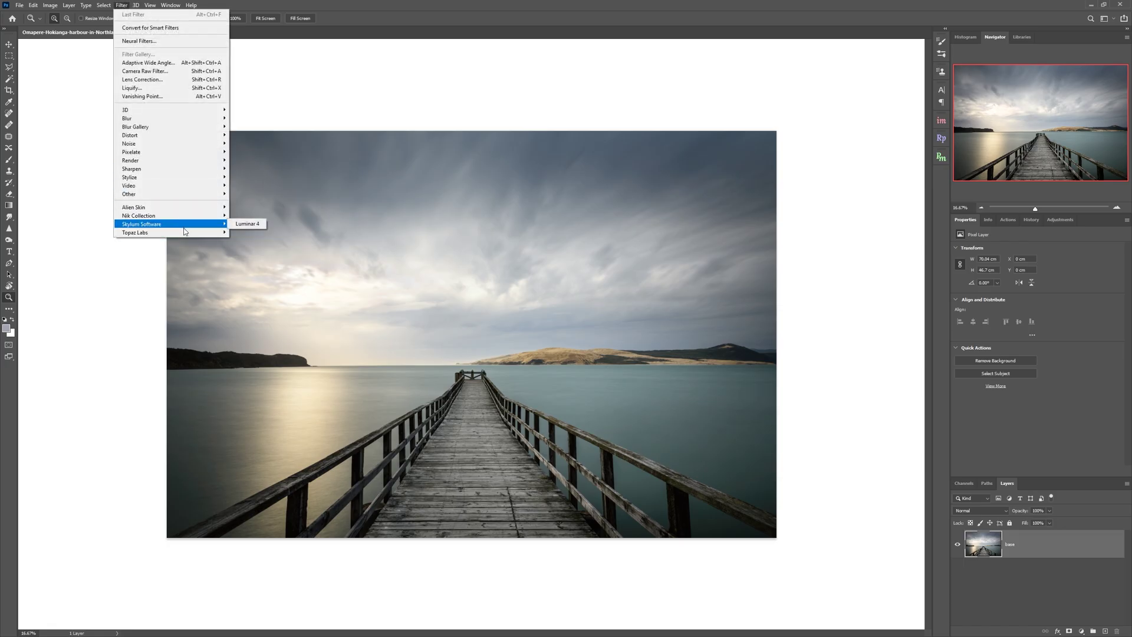
mouse_move(217, 225)
left_click(600, 4)
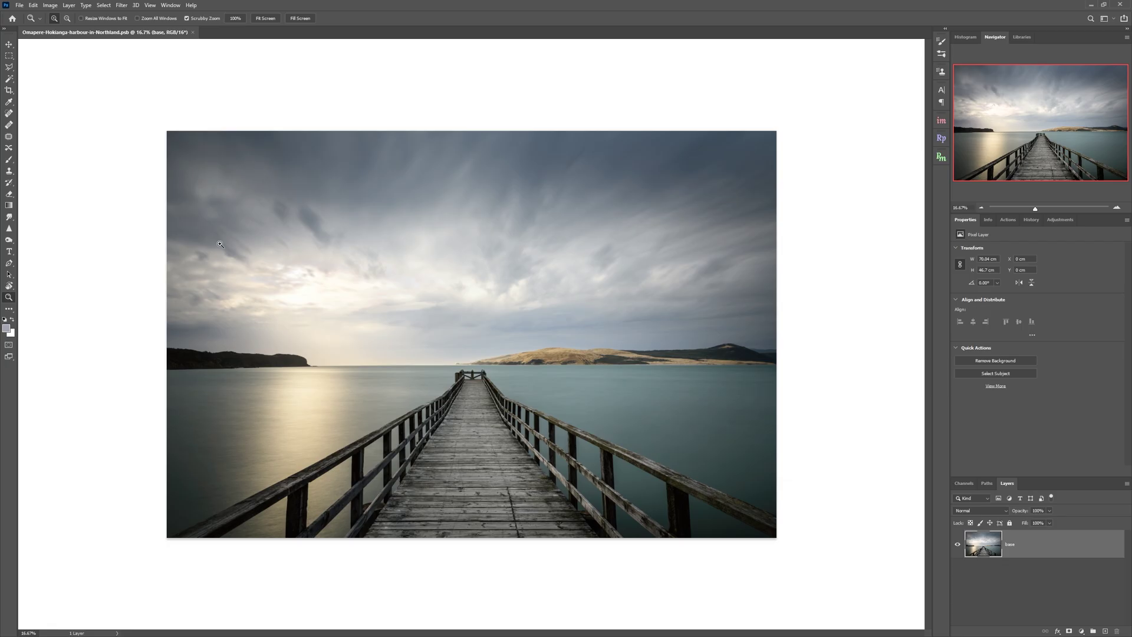
left_click(122, 4)
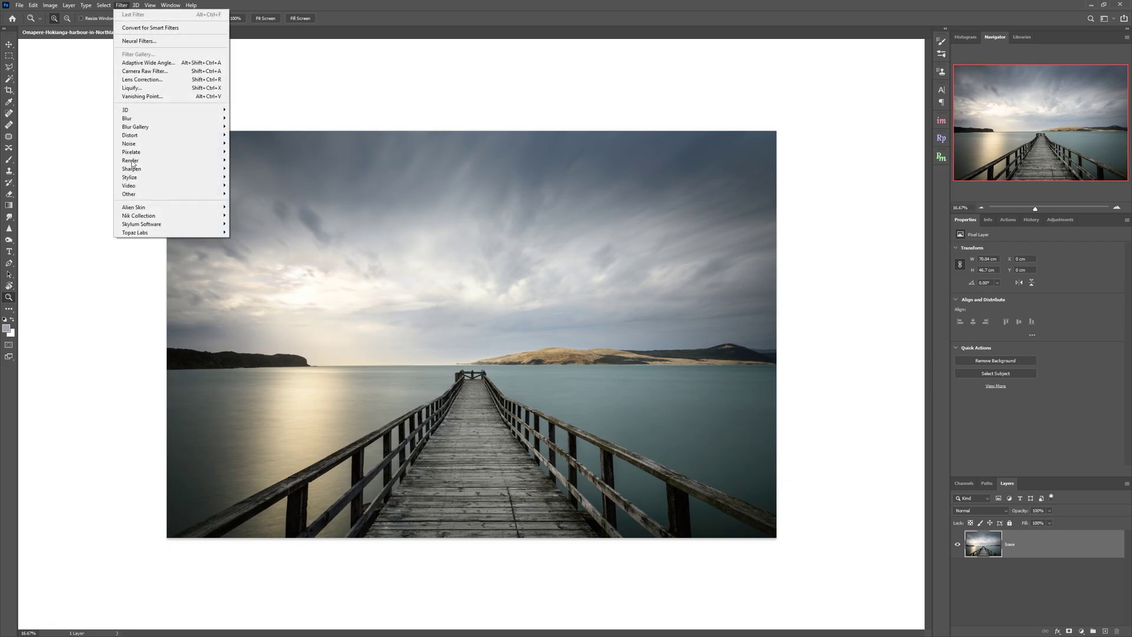
Confirm Luminar AI is now under Skylum Software, then duplicate the base layer as base copy.
mouse_move(194, 224)
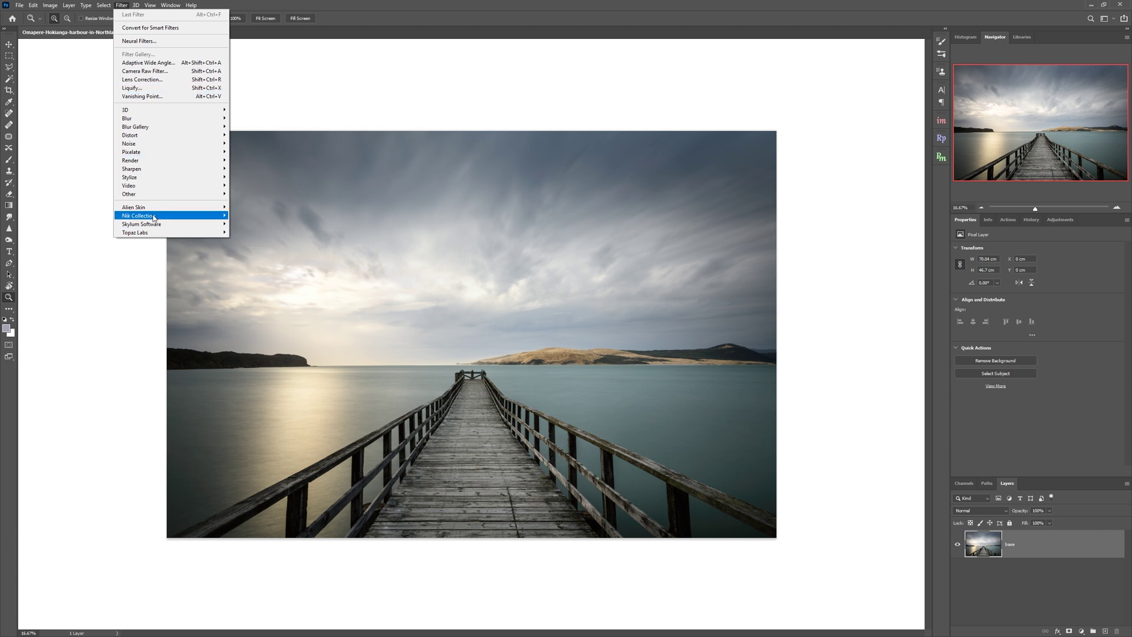
mouse_move(166, 206)
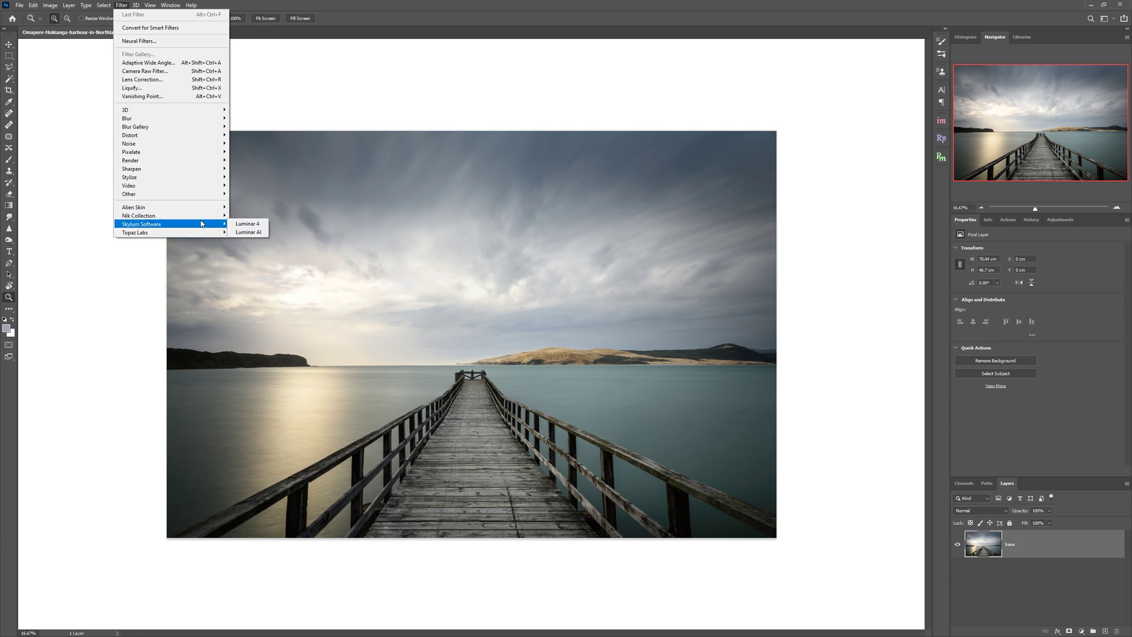
left_click(249, 233)
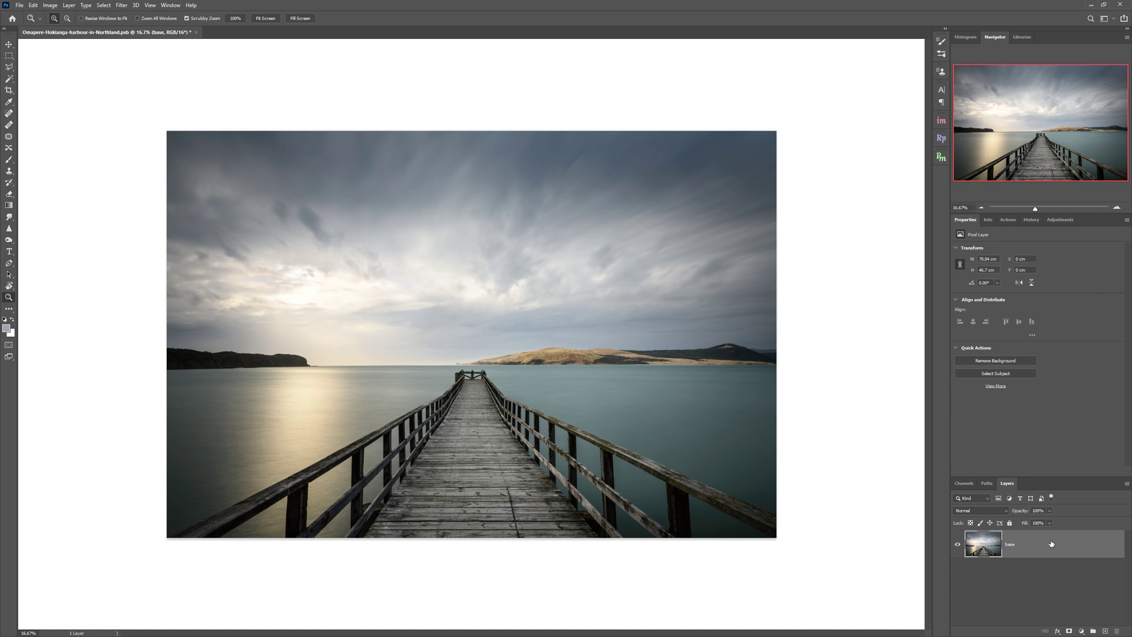
left_click_drag(1051, 543, 1104, 631)
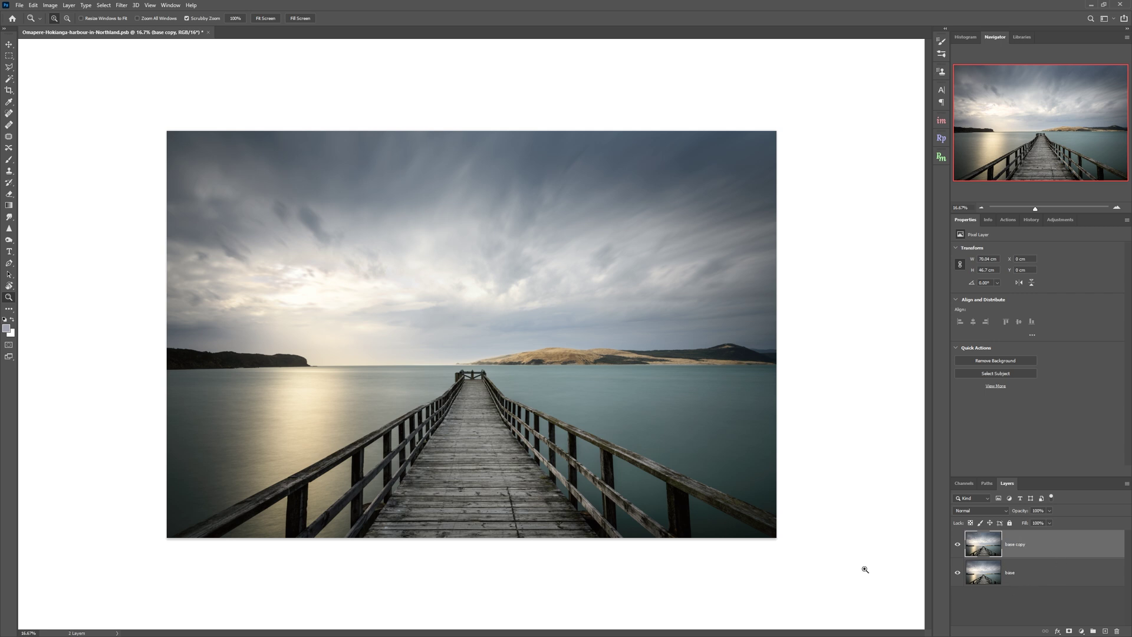
Launch Filter > Skylum Software > Luminar AI on the base copy layer.
left_click(124, 6)
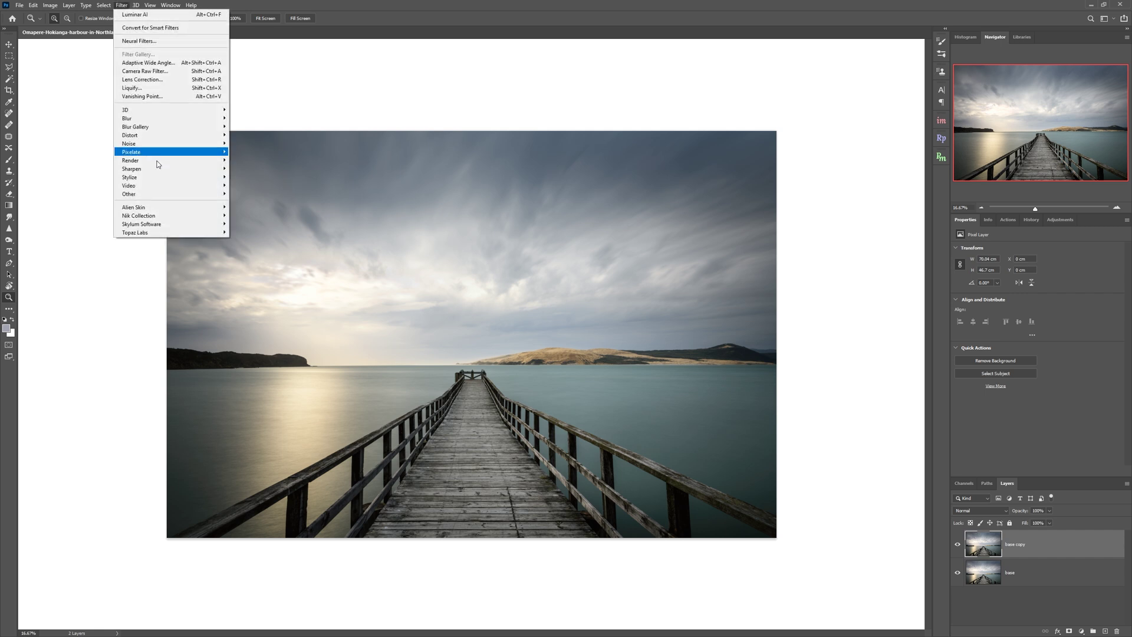
mouse_move(189, 223)
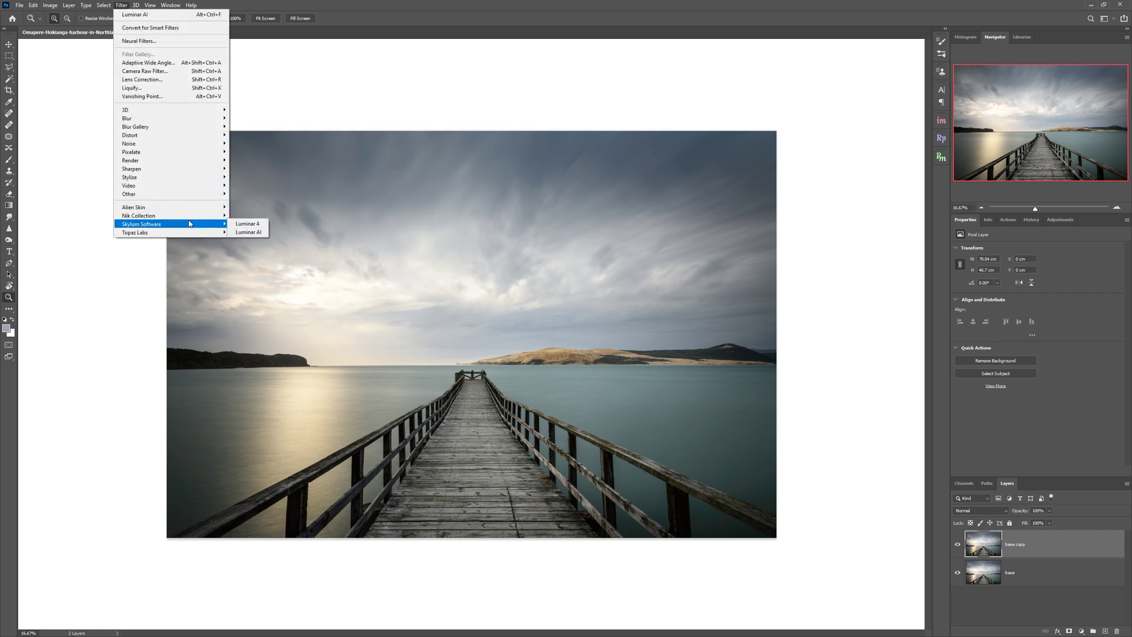
left_click(252, 233)
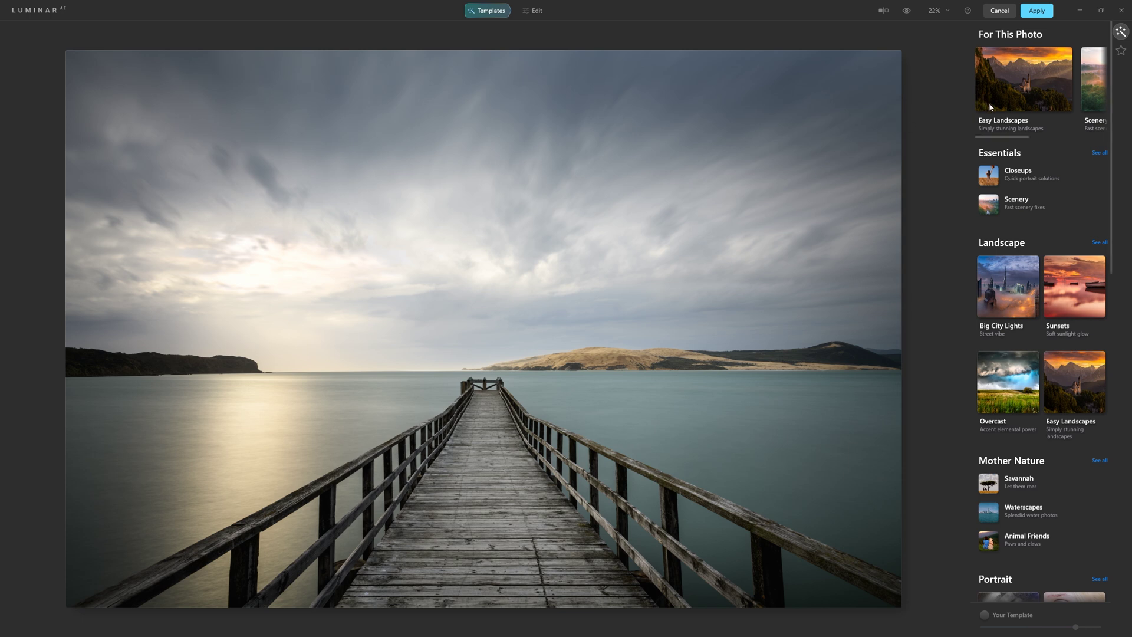
Try Long Exposure, Sunset, Clean Light and Noirscape, settle on Forest Stream, and compare with the original.
left_click_drag(1023, 137, 989, 139)
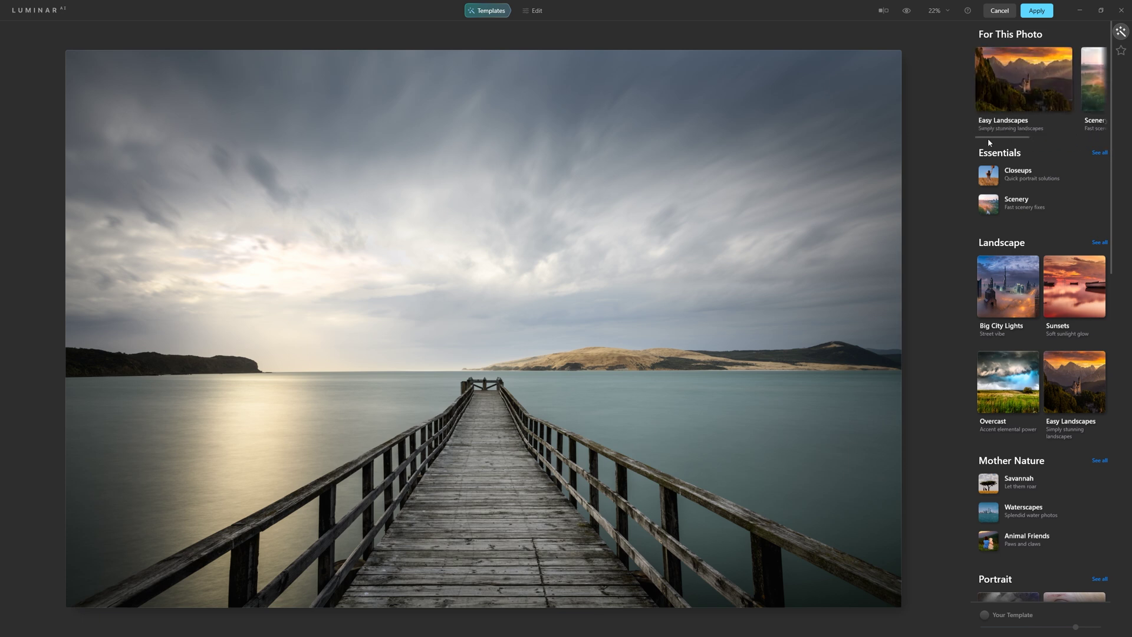
left_click(1018, 99)
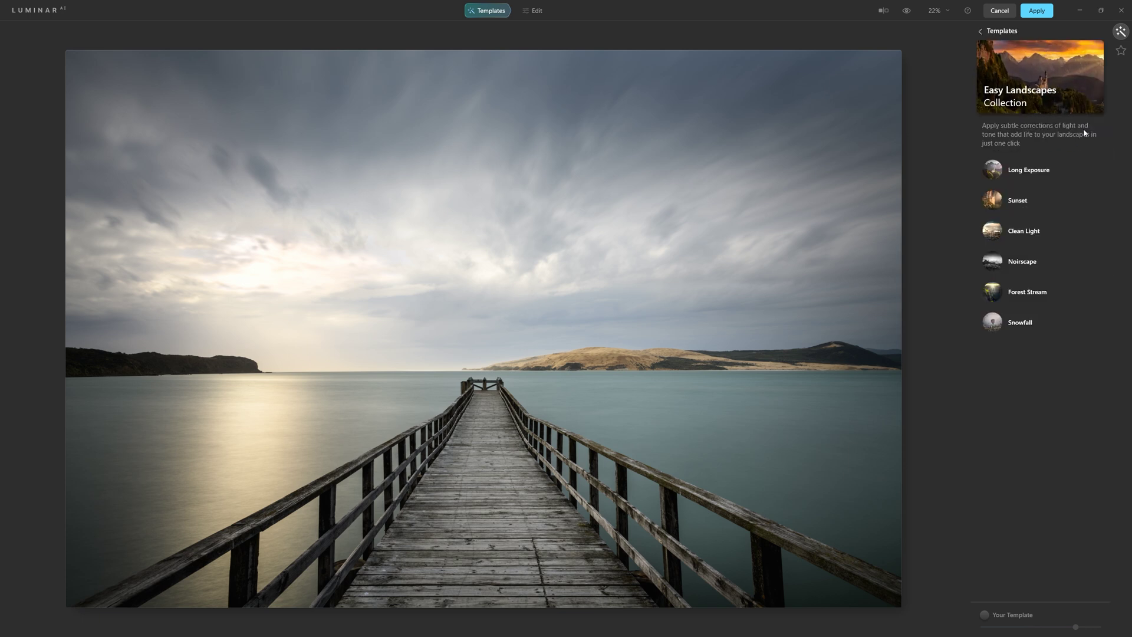
left_click(1043, 172)
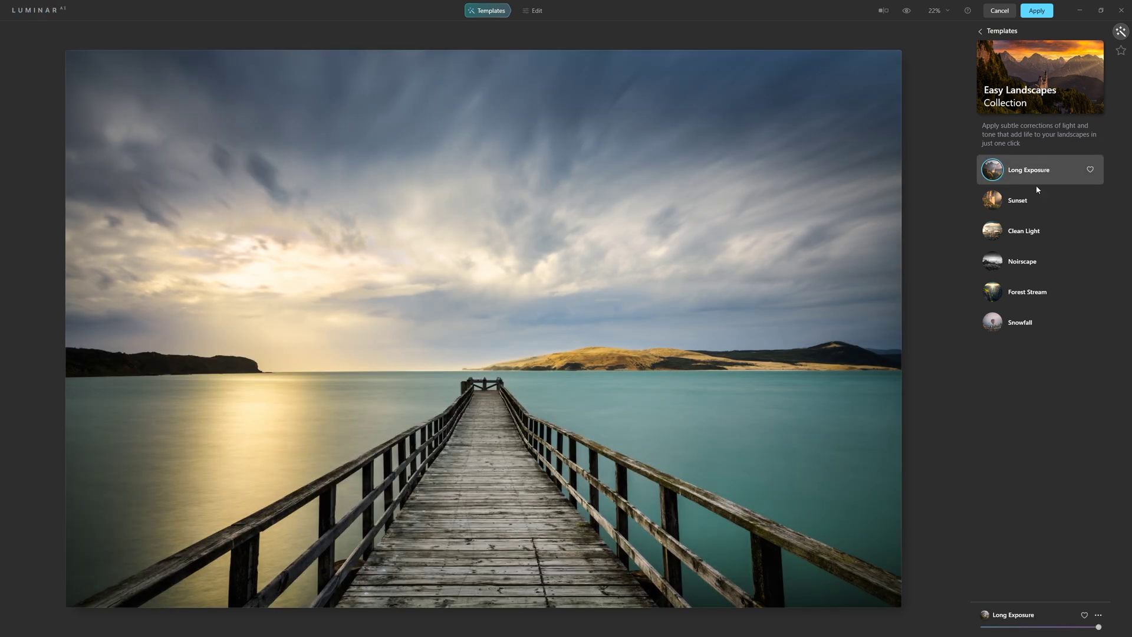
left_click(1026, 207)
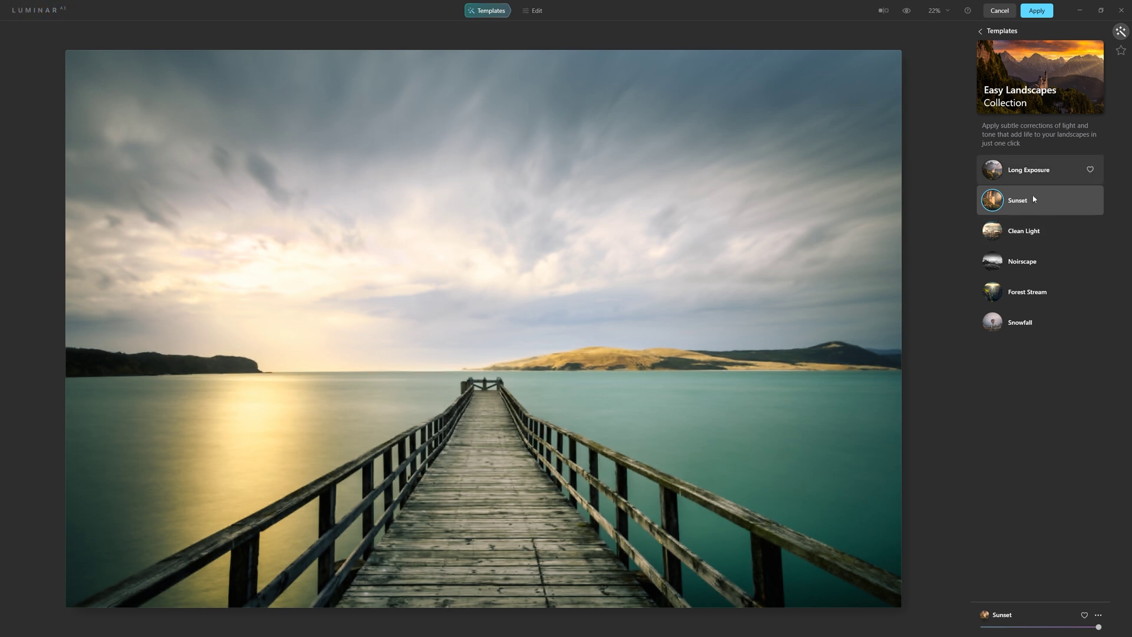
left_click(1026, 233)
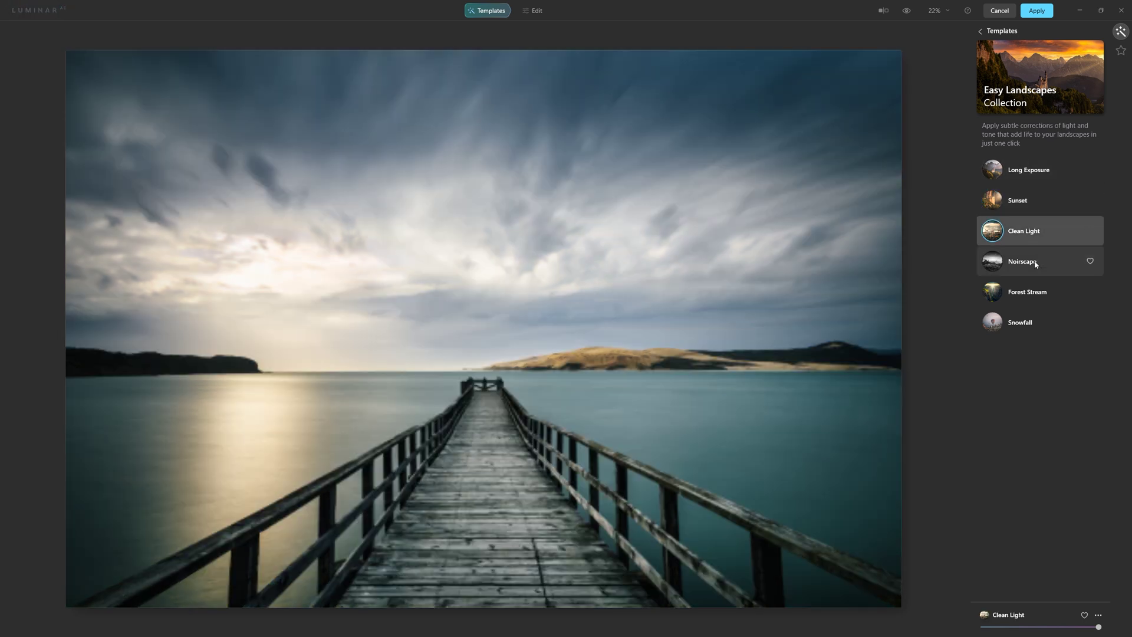
left_click(1036, 263)
left_click(1042, 295)
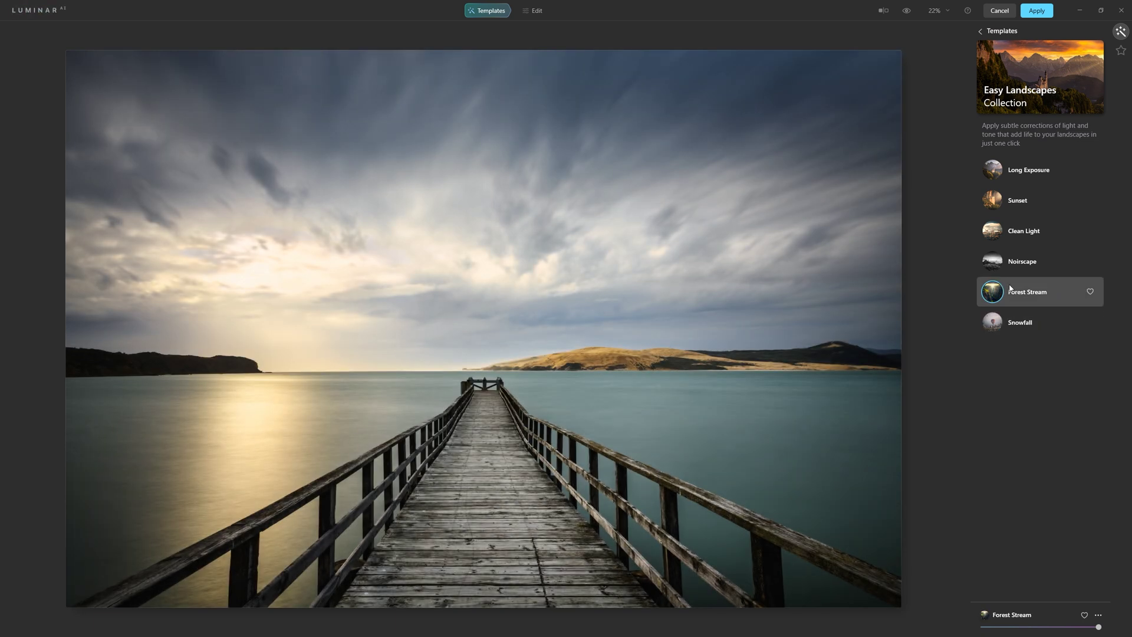
left_click(907, 12)
left_click(550, 14)
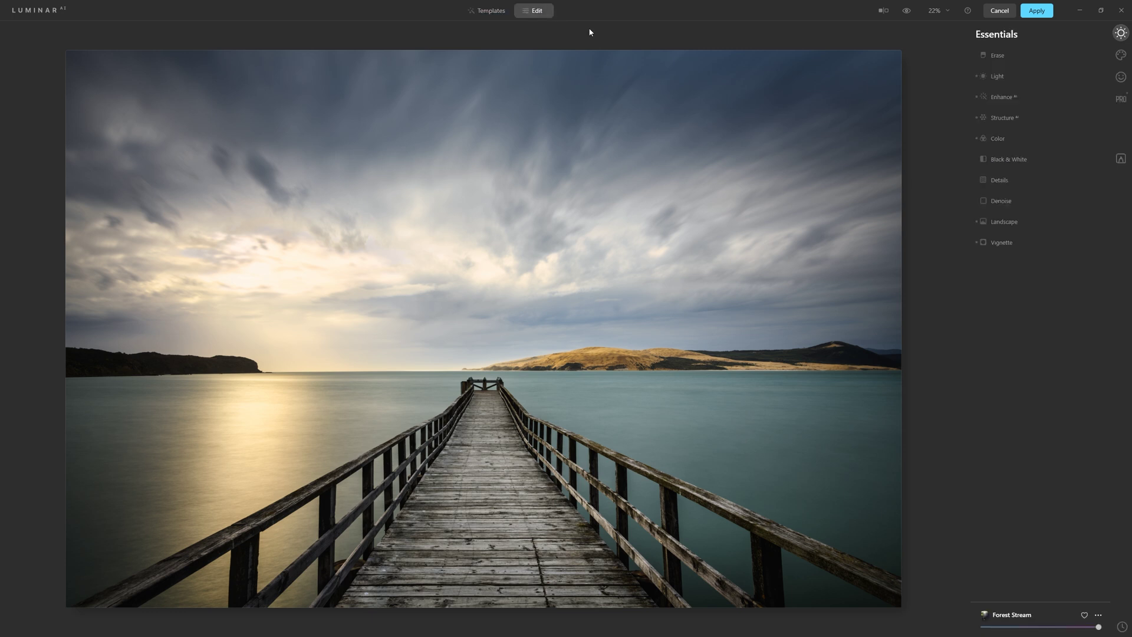
Set the Creative Glow type to Orton Effect with Amount 14.
left_click(1121, 57)
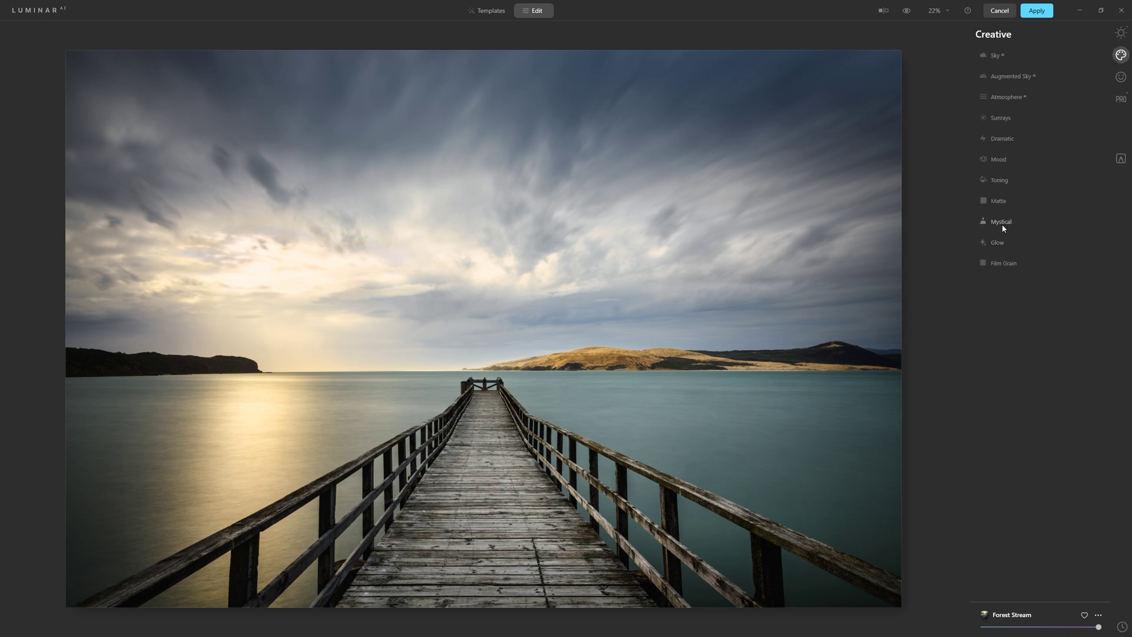
left_click(999, 244)
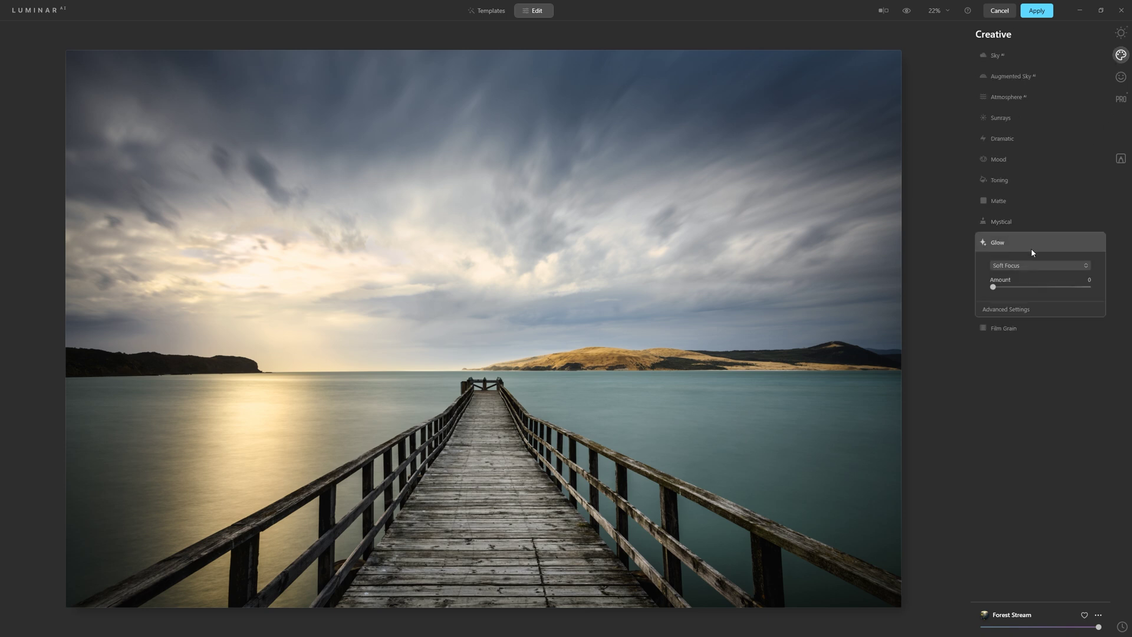
left_click(1020, 266)
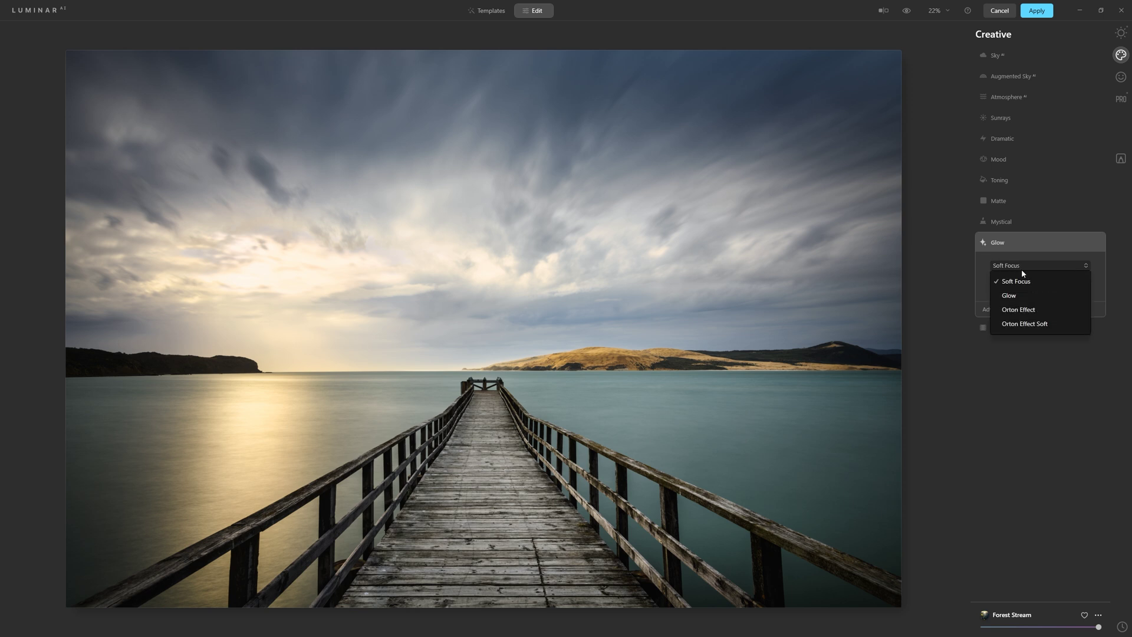
left_click(1026, 310)
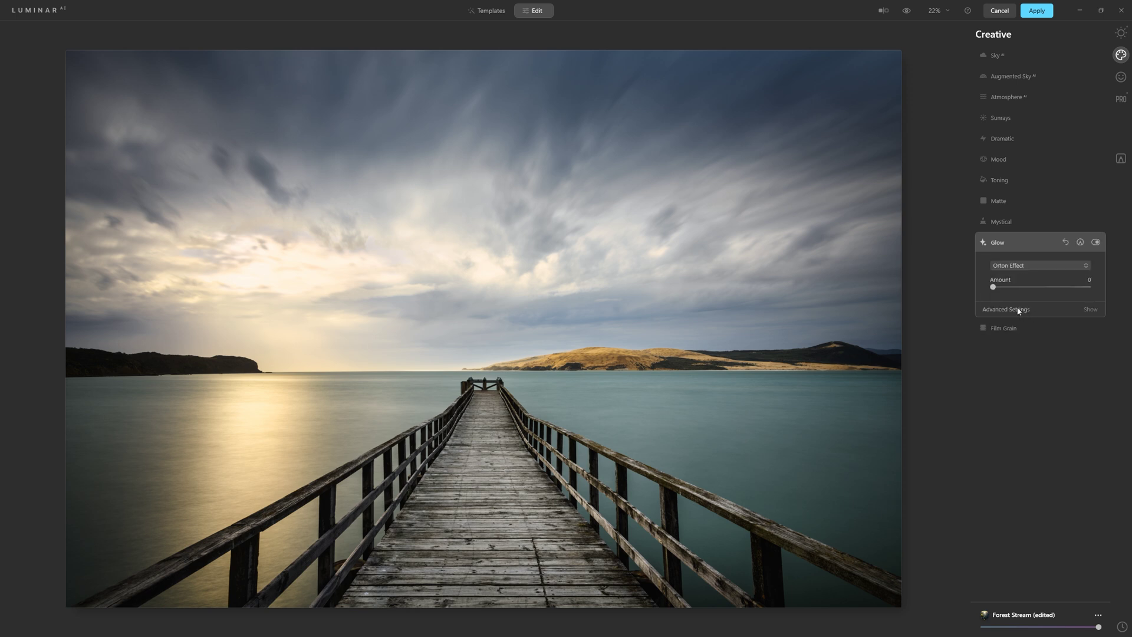
mouse_move(994, 288)
left_mouse_down()
mouse_move(1032, 288)
mouse_move(1007, 293)
left_mouse_up()
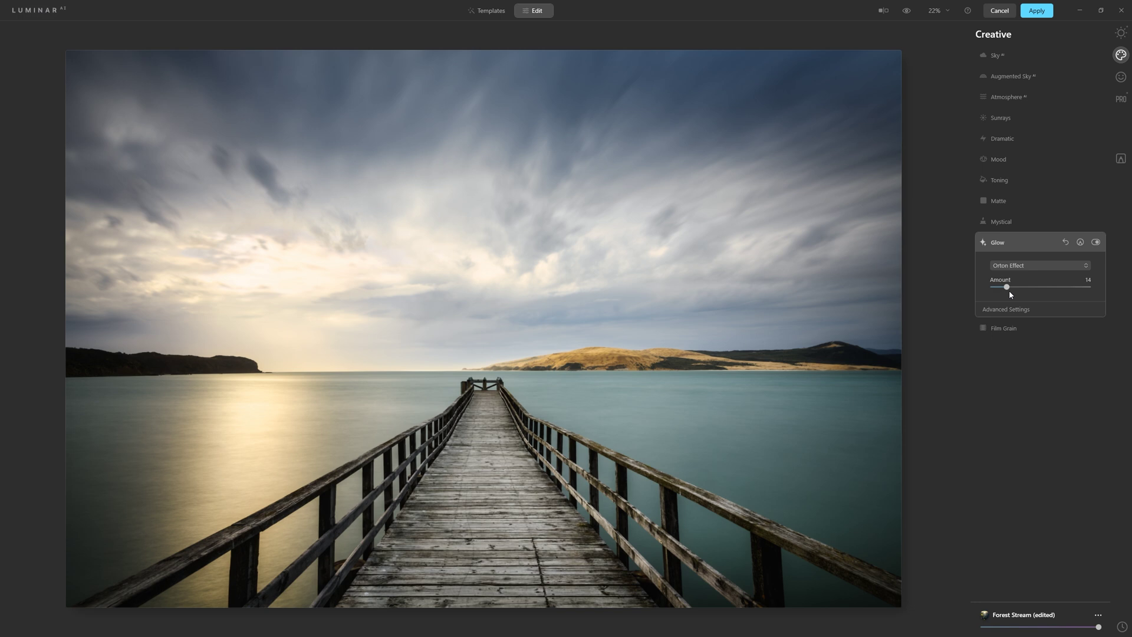
Choose the Long Beach LUT in Mood at Amount 21, then Apply to send the edit to Photoshop.
left_click(999, 160)
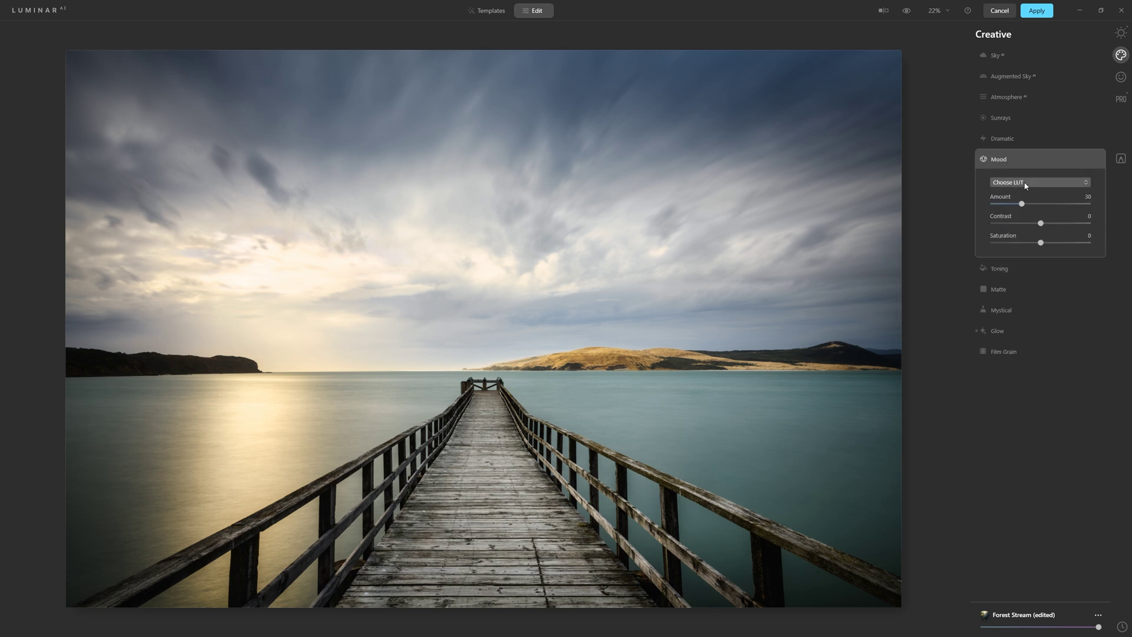
left_click(1021, 184)
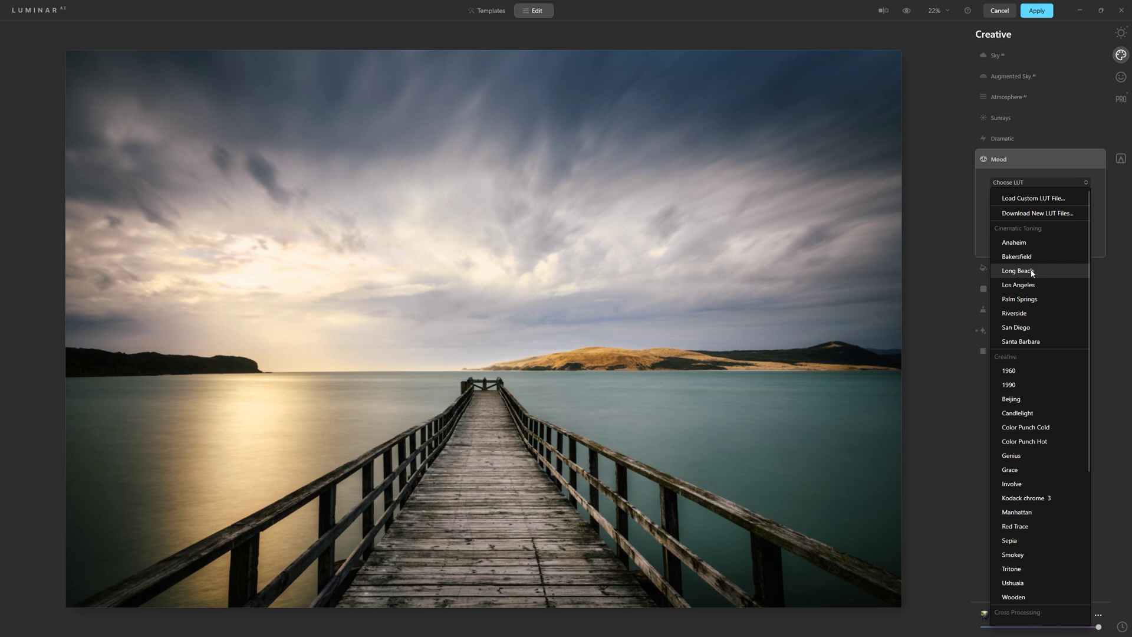
left_click(1032, 272)
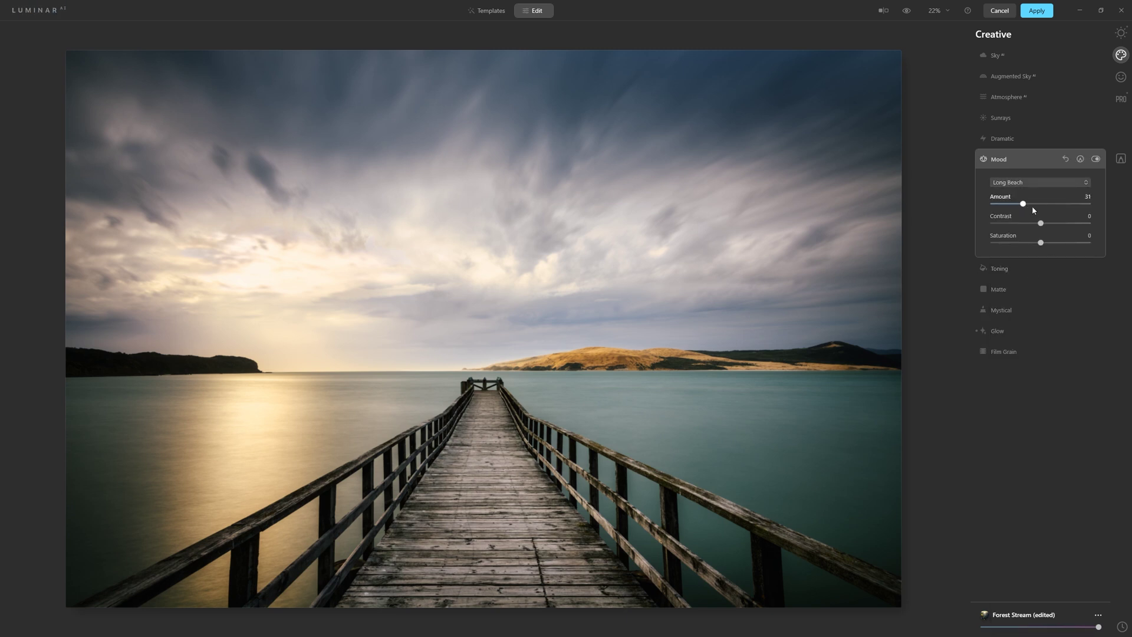
mouse_move(1033, 207)
left_mouse_down()
mouse_move(1061, 206)
mouse_move(1035, 207)
left_mouse_up()
left_click_drag(1027, 213, 1015, 213)
left_click(1003, 160)
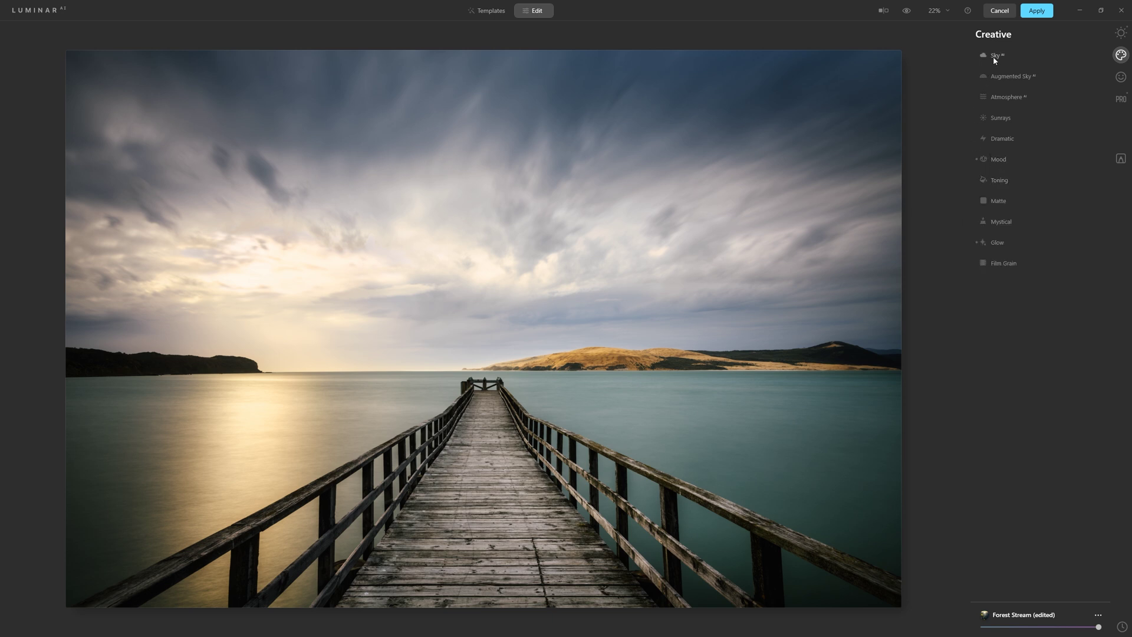
left_click(1009, 55)
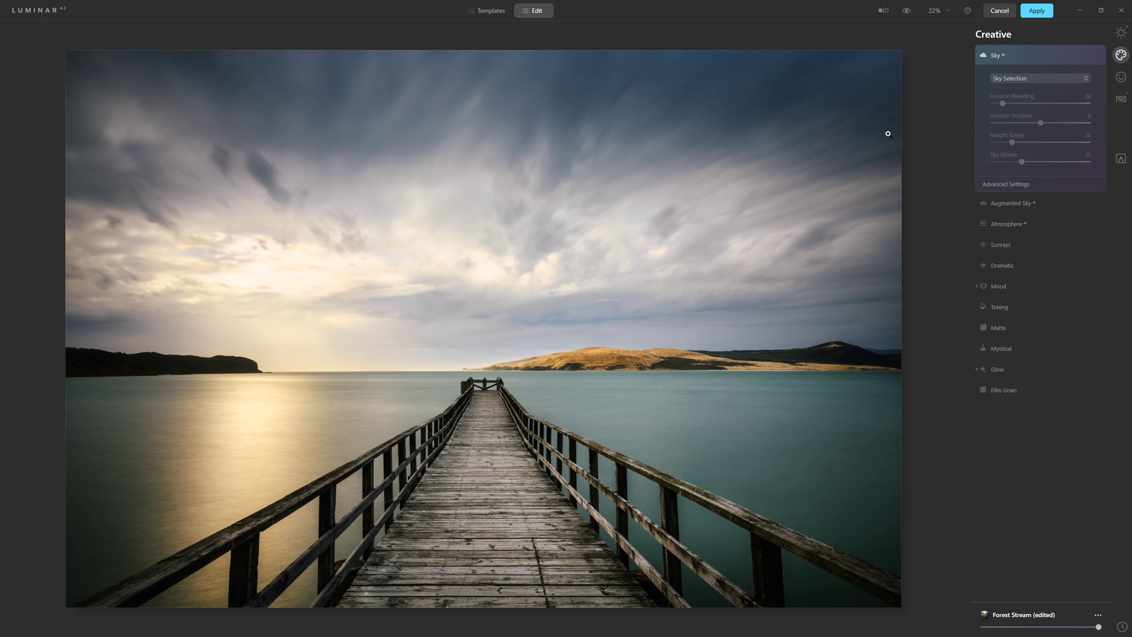
left_click(1039, 11)
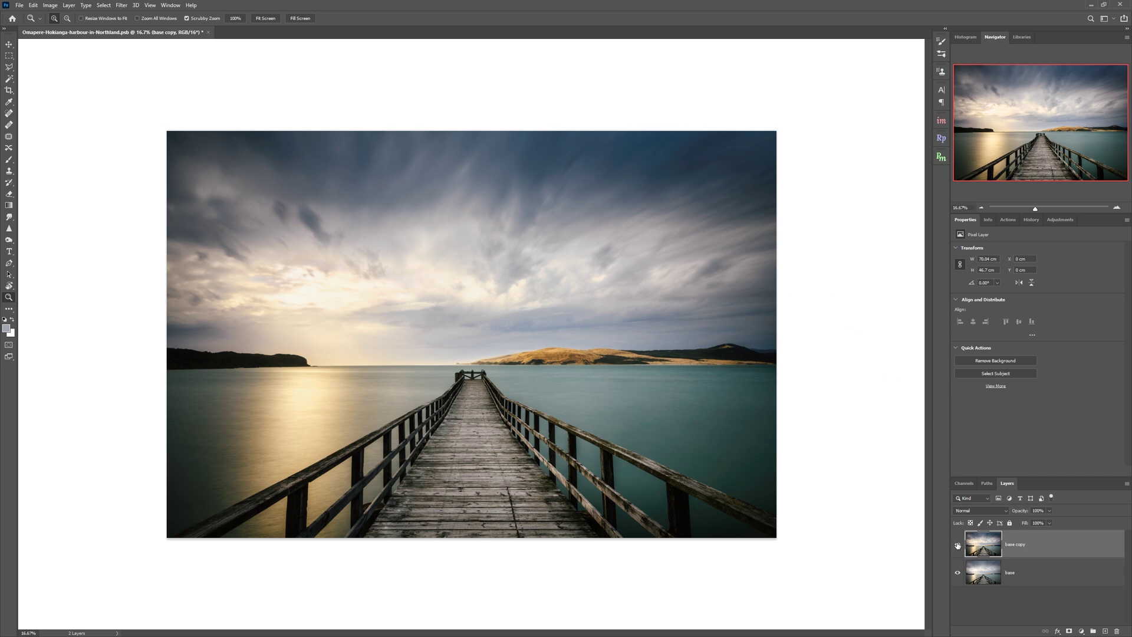
Toggle the base copy layer to compare, and set its blend mode to Luminosity.
left_click(958, 546)
left_click(958, 546)
left_click(982, 511)
key("Escape")
left_click(976, 512)
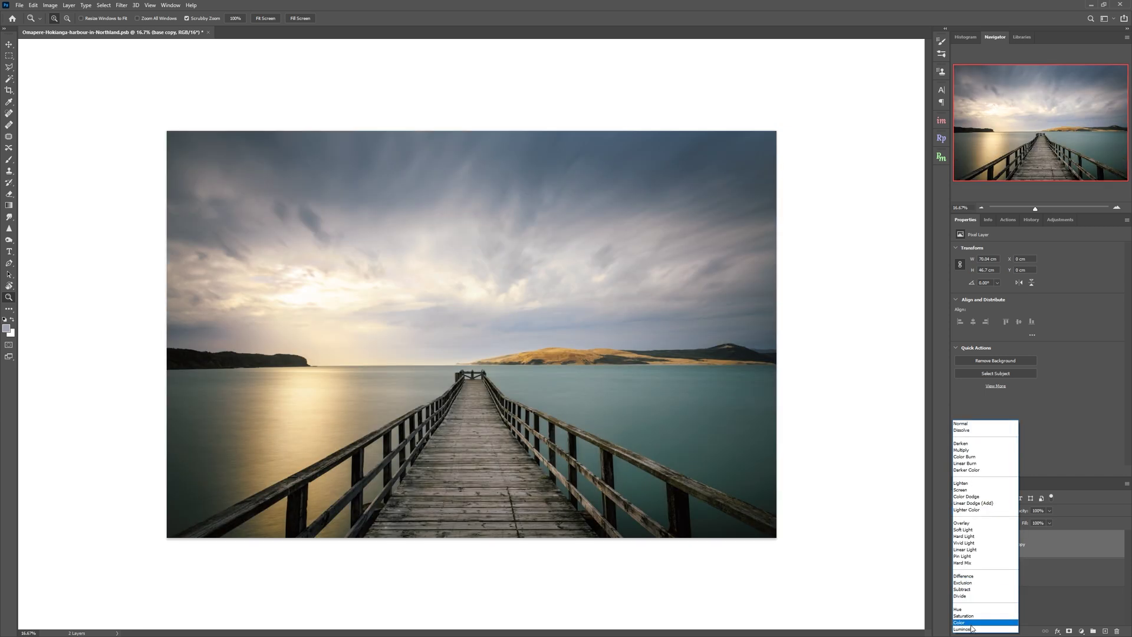
left_click(972, 629)
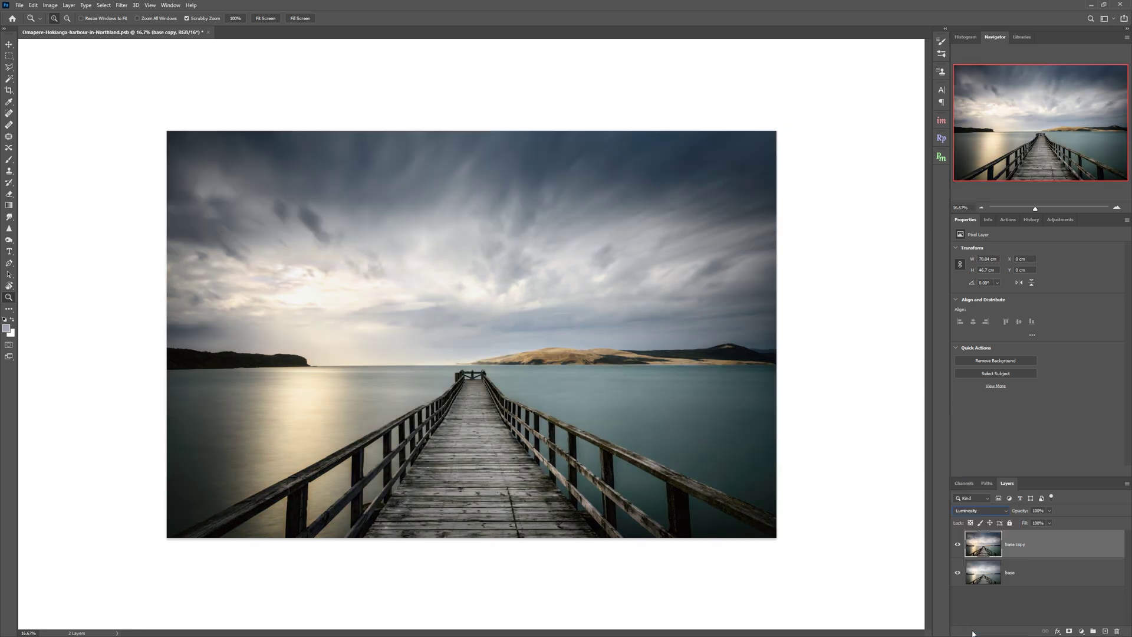
left_click(957, 546)
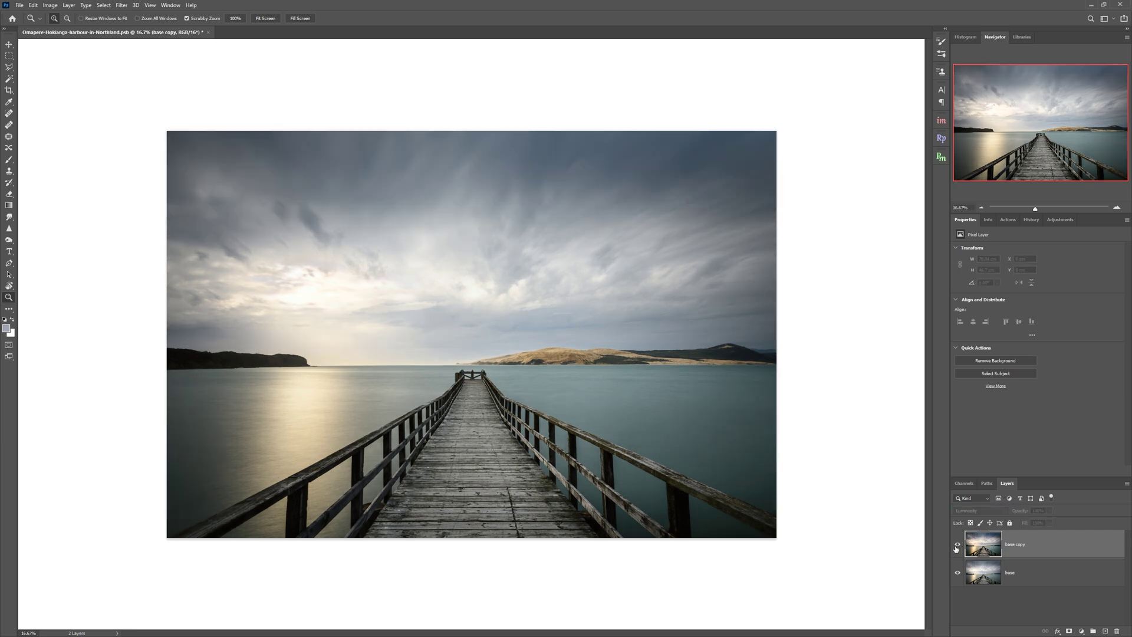
left_click(957, 546)
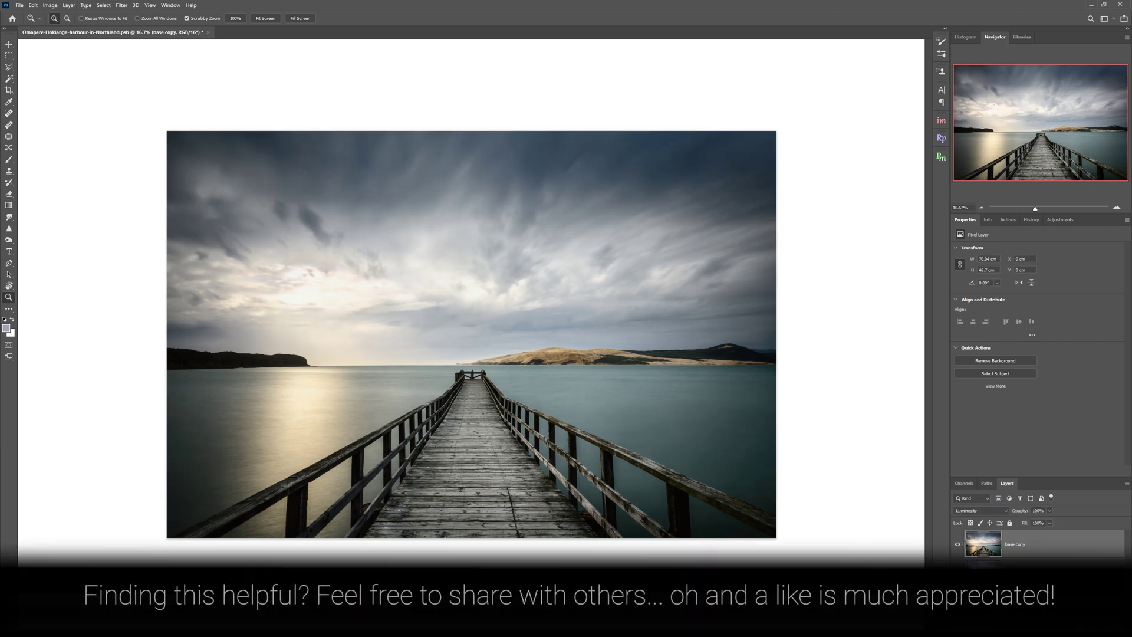
Add a black layer mask to base copy and paint it white at 100% over the pier and sky.
left_click(1052, 629, "alt")
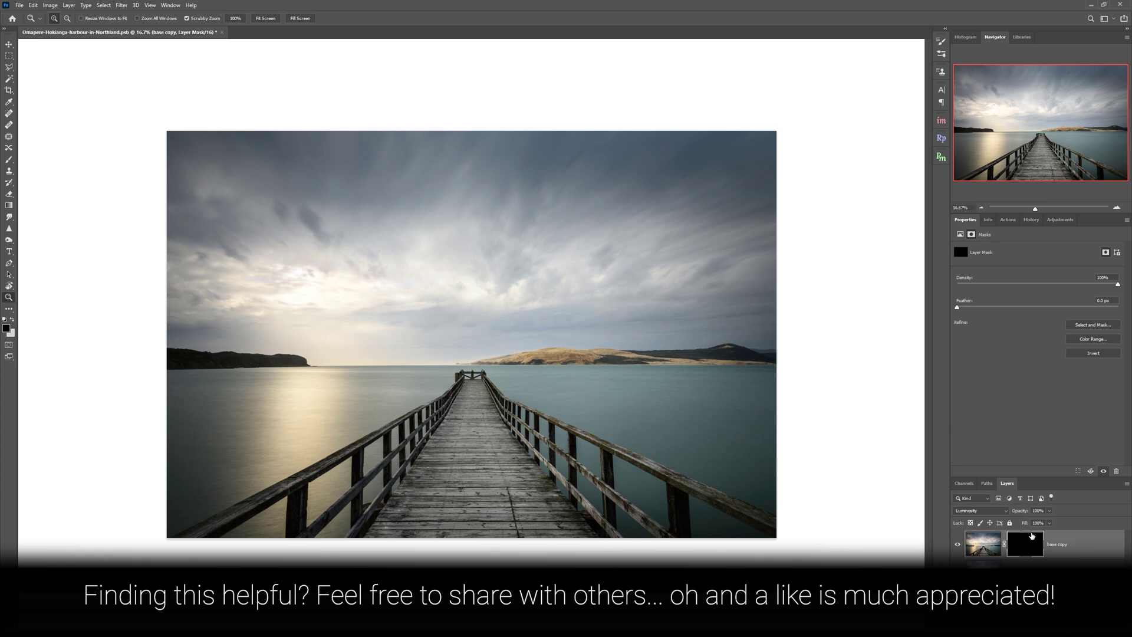
left_click(9, 160)
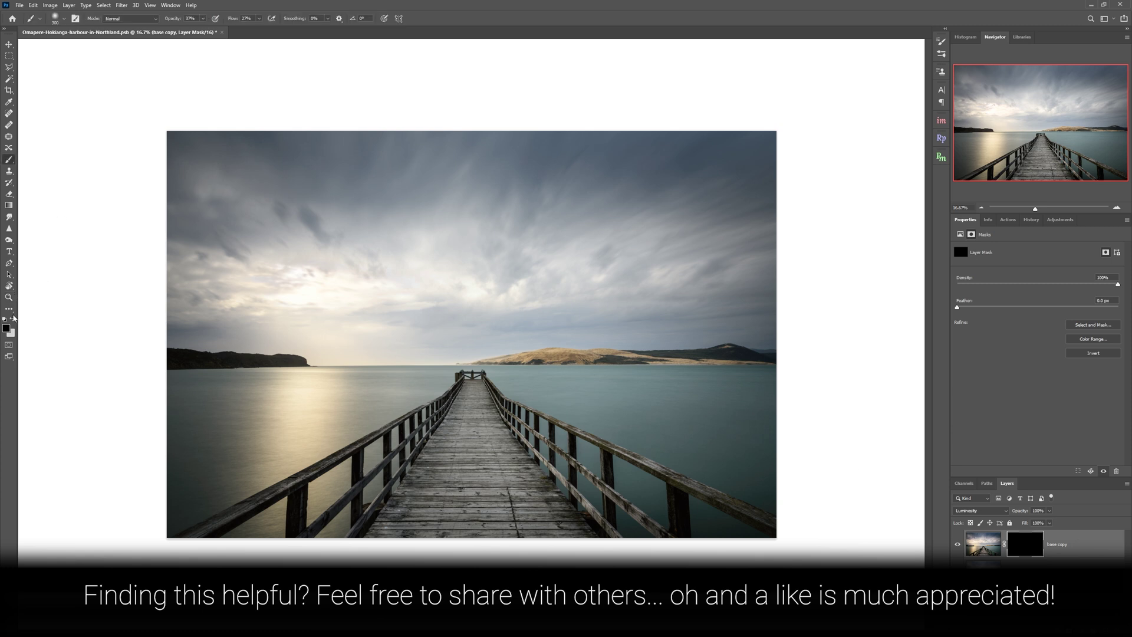
key("x")
key("0")
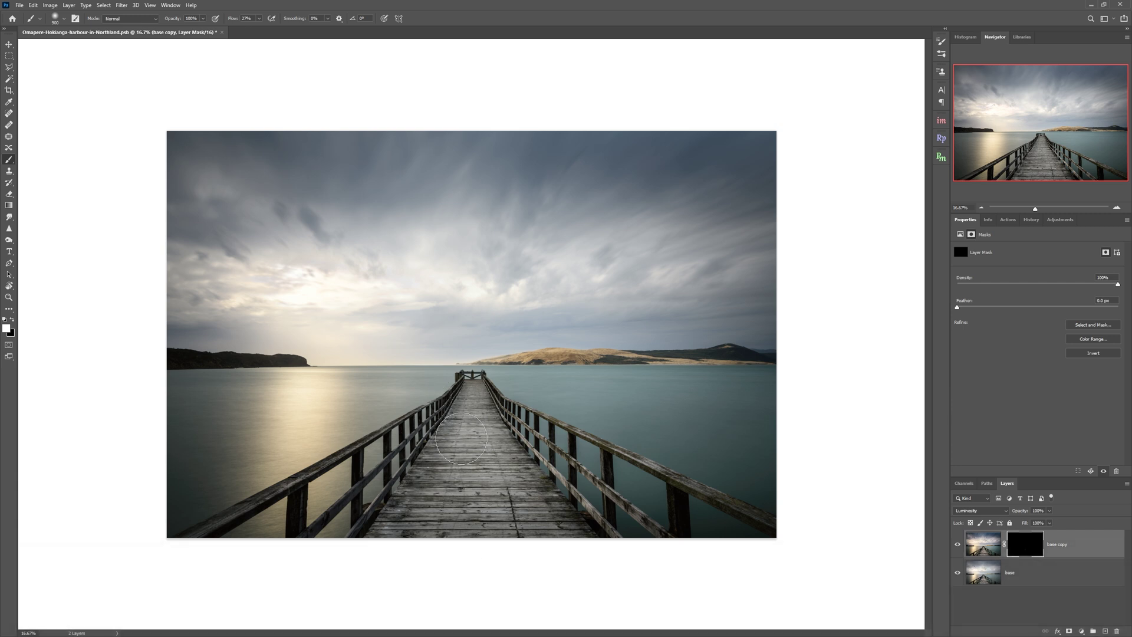
left_click_drag(502, 419, 621, 500)
key("bracketright")
key("bracketright")
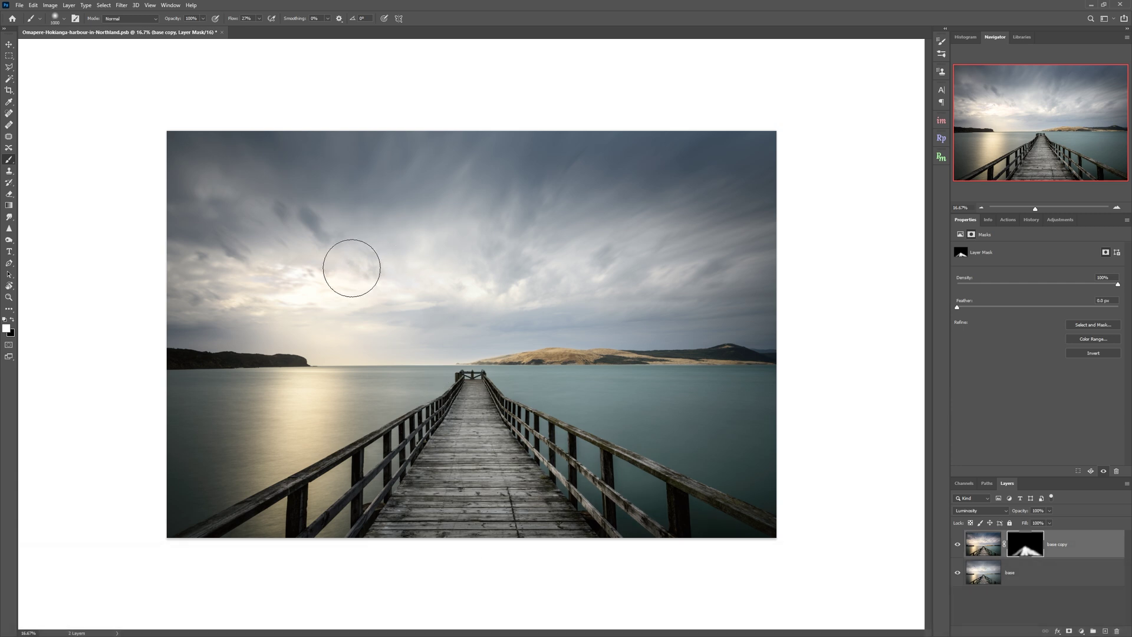
key("bracketright")
key("bracketright")
key("bracketright")
key("bracketright")
key("bracketright")
key("bracketright")
key("bracketright")
key("bracketright")
key("bracketright")
key("bracketright")
key("bracketright")
key("bracketright")
key("bracketright")
key("bracketright")
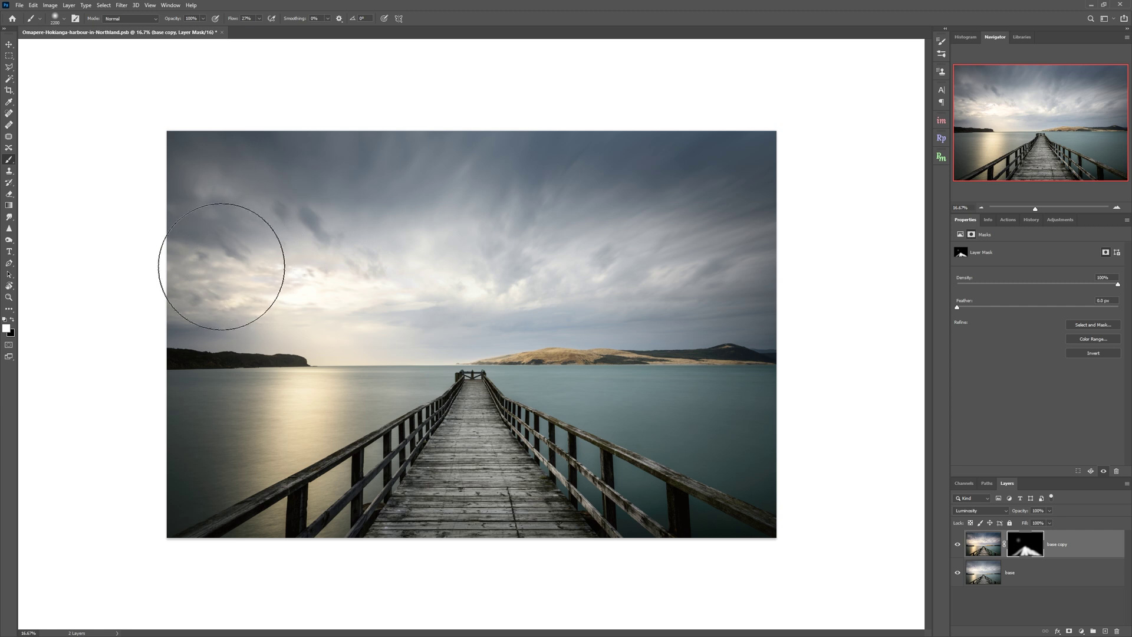
key("bracketright")
key("bracketright")
key("bracketright")
key("bracketright")
key("bracketright")
key("bracketright")
key("bracketright")
key("bracketright")
mouse_move(203, 265)
left_mouse_down()
mouse_move(405, 240)
mouse_move(780, 254)
mouse_move(409, 253)
mouse_move(753, 240)
mouse_move(738, 253)
mouse_move(896, 211)
left_mouse_up()
Toggle the base copy layer's visibility twice to compare the masked edit.
left_click(957, 545)
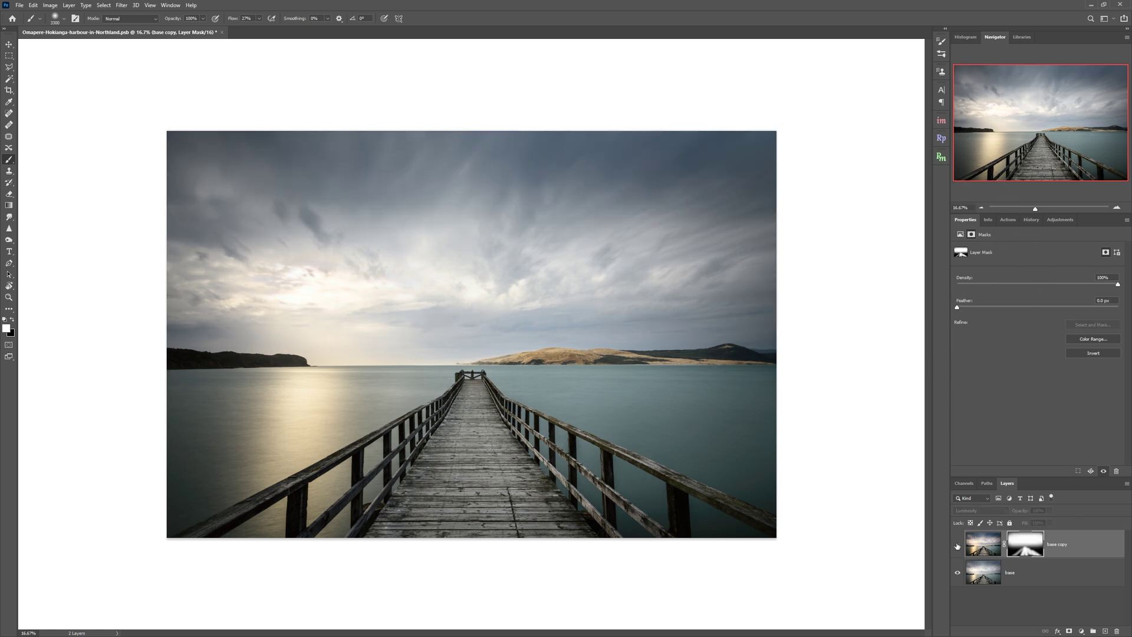
left_click(958, 545)
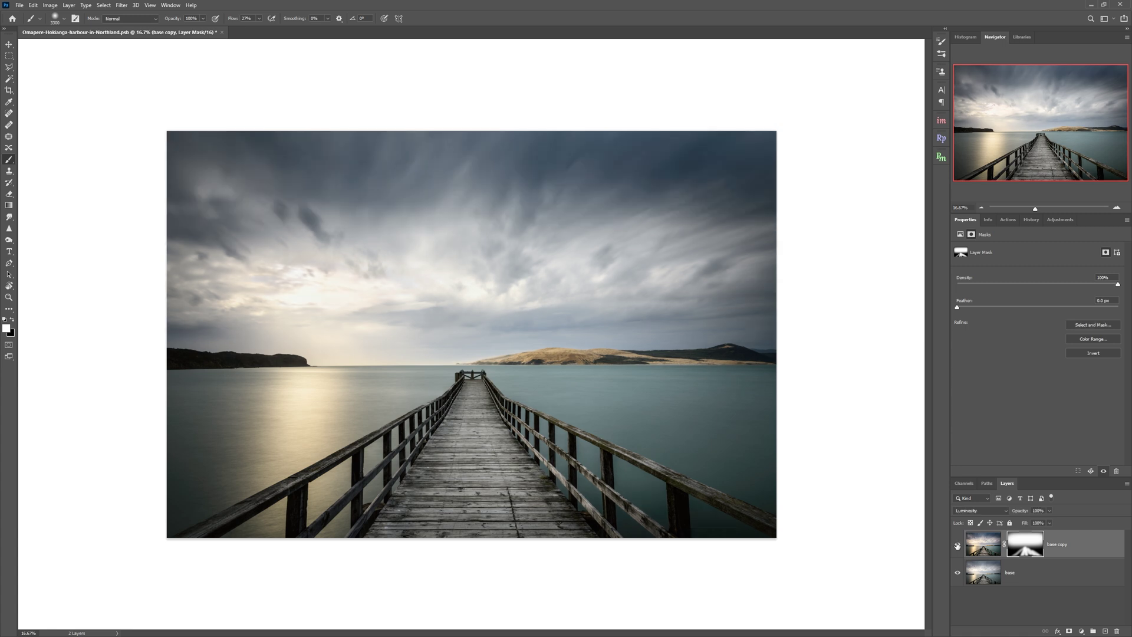
left_click(958, 545)
left_click(958, 545)
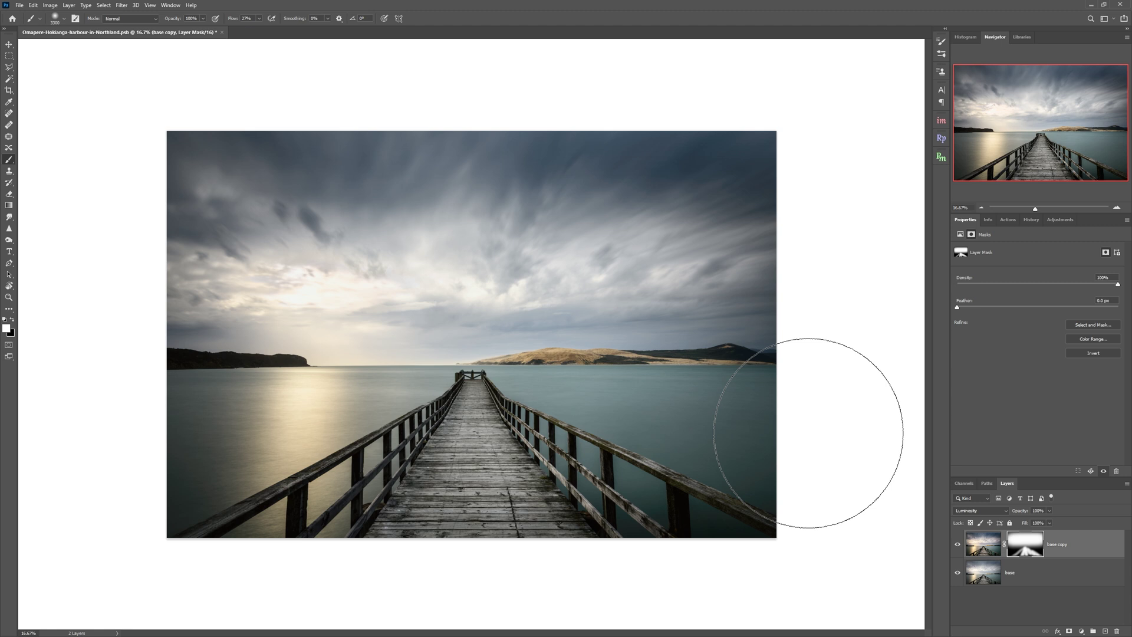
Stamp all visible layers into a new top Layer 1 and run Filter > Skylum Software > Luminar AI on it.
key("ctrl+shift+alt+e")
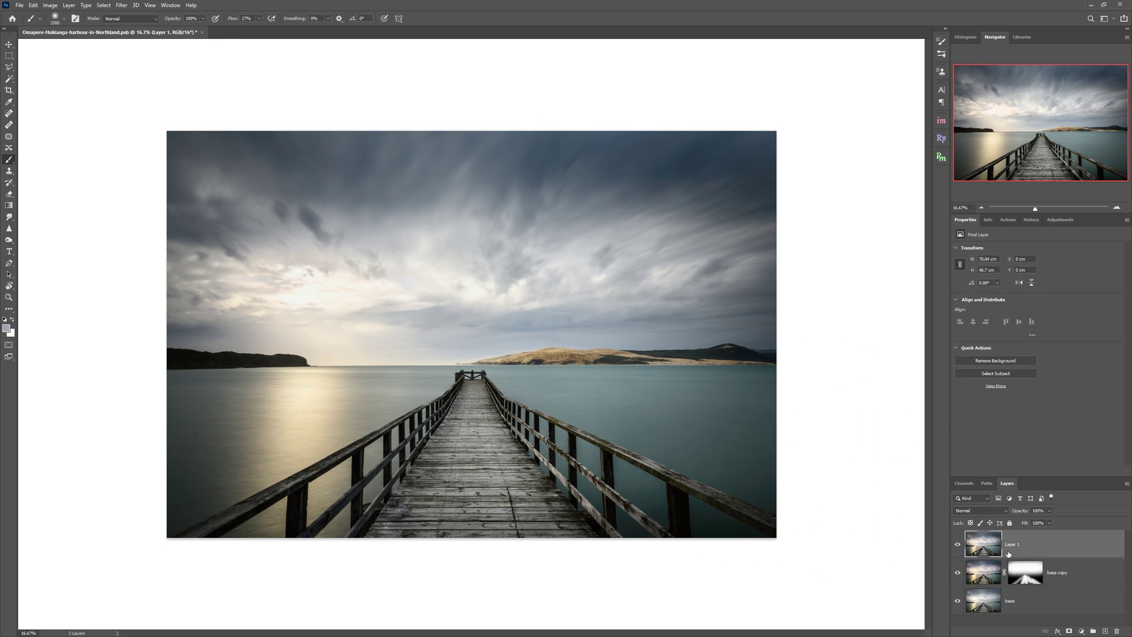
left_click(121, 5)
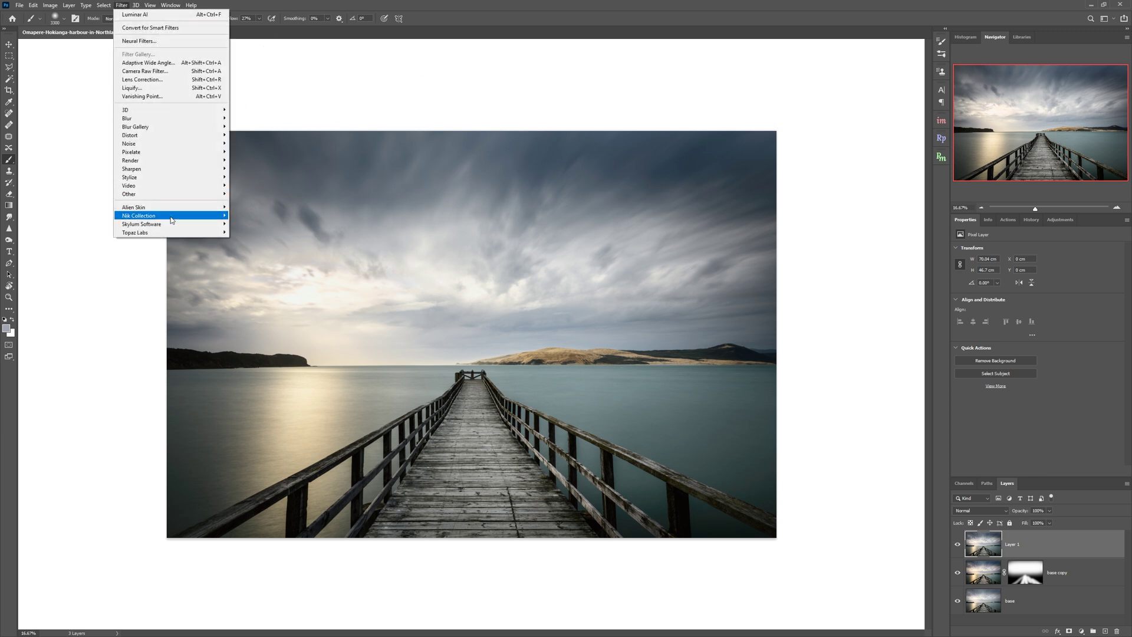
mouse_move(173, 225)
left_click(248, 232)
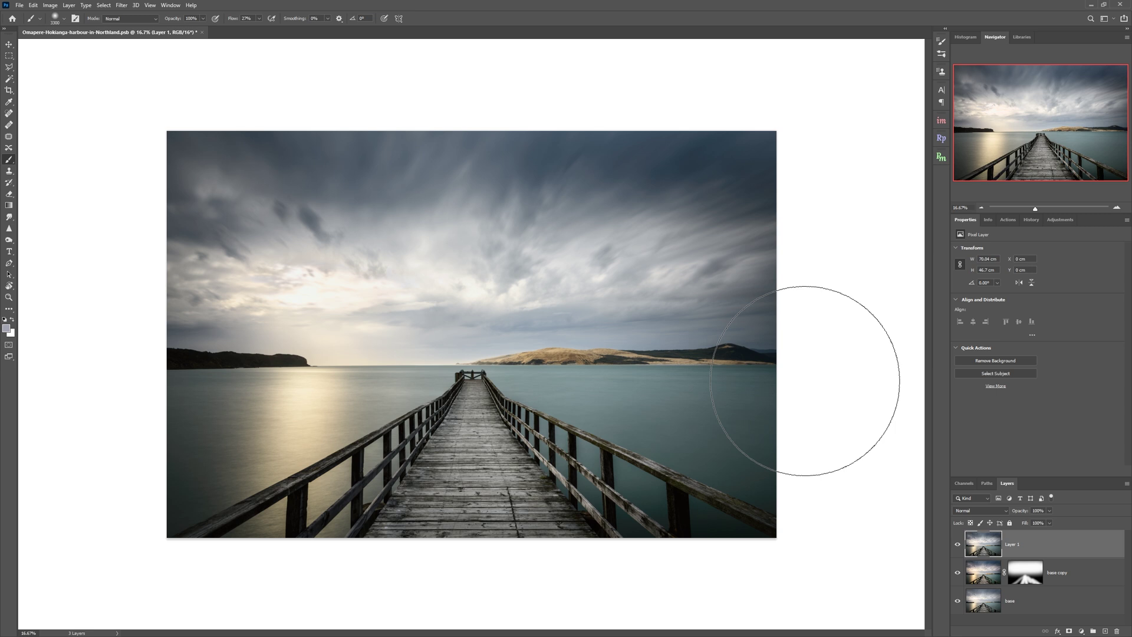
In Lightroom, drag a graduated filter across the horizon with lowered exposure to darken the sky.
key("alt+Tab")
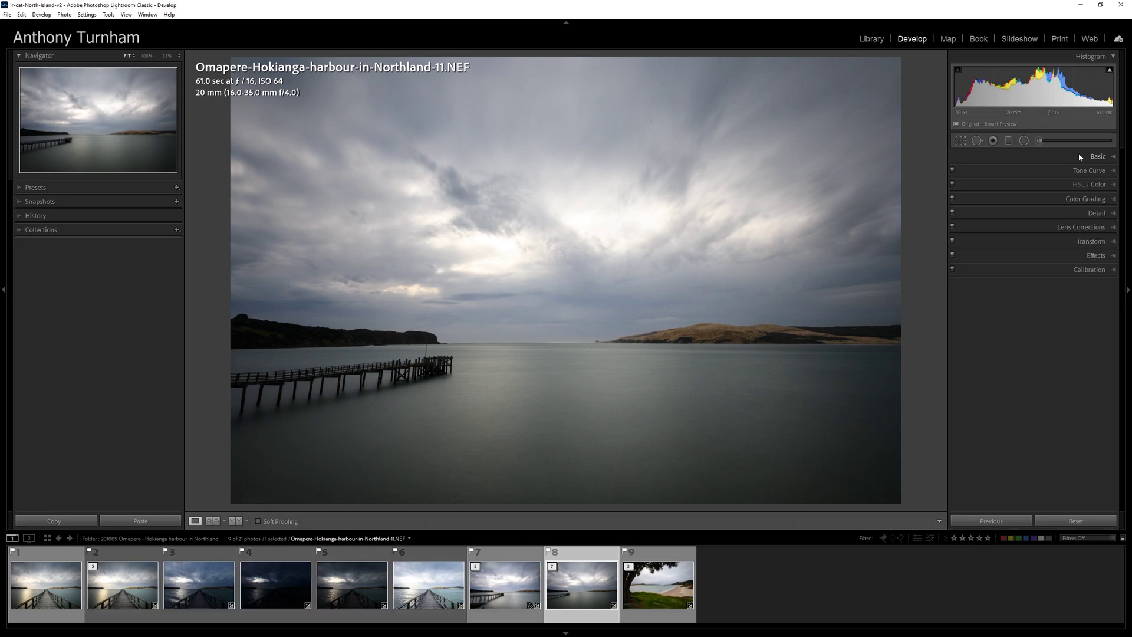
left_click(1009, 140)
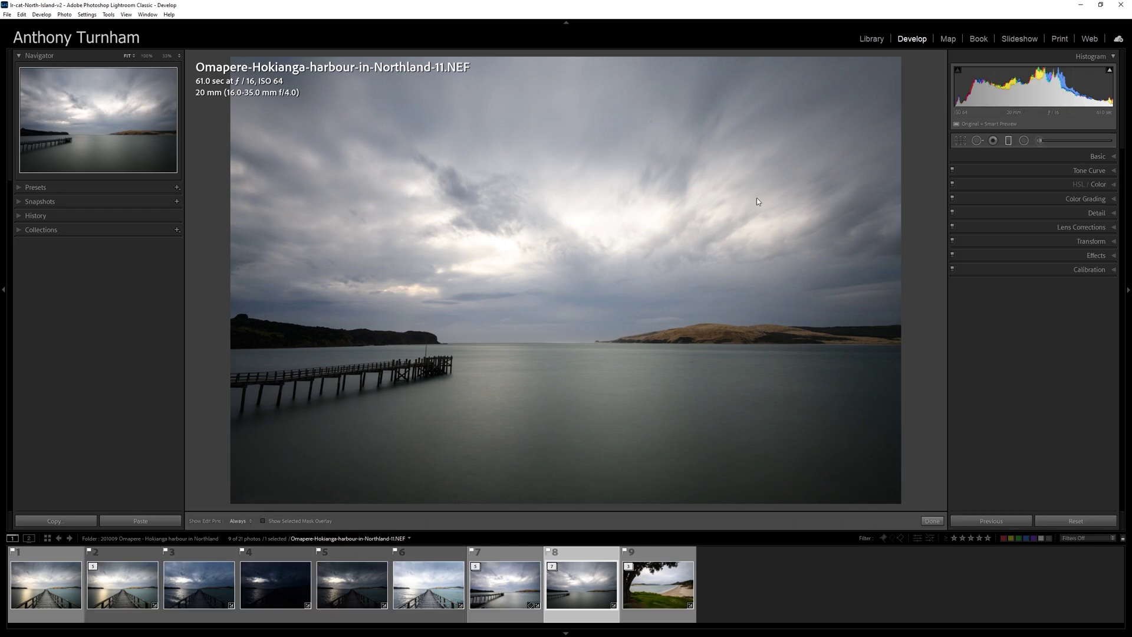
left_click_drag(703, 272, 706, 397)
left_click(1029, 206)
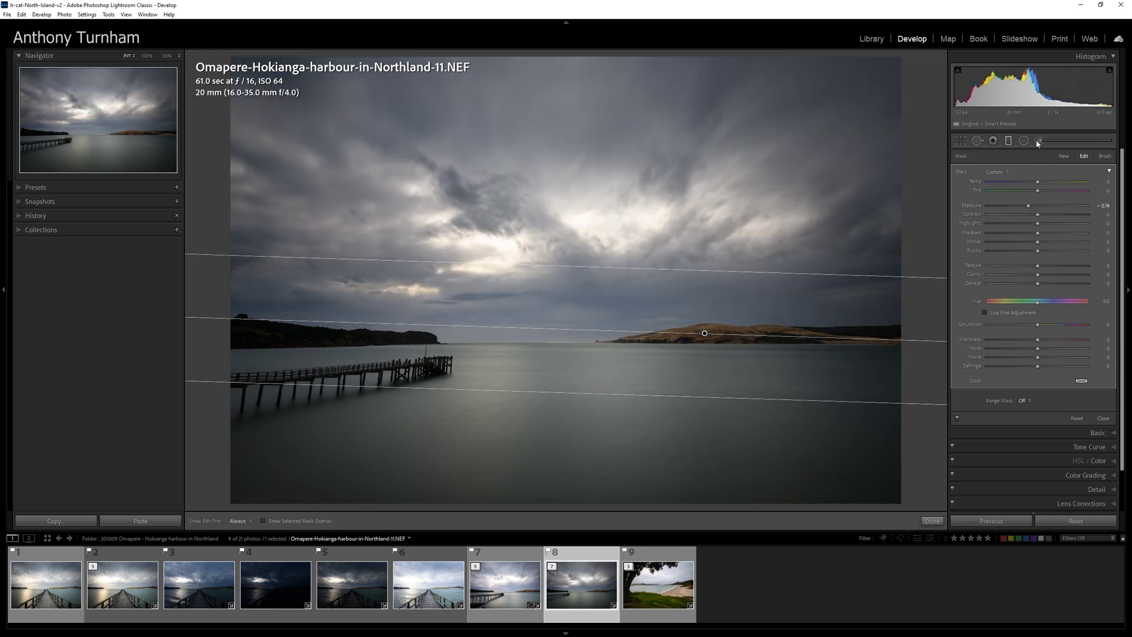
Add a full-frame radial filter, shift it up over the sky, and set exposure to 0.67.
key("shift+m")
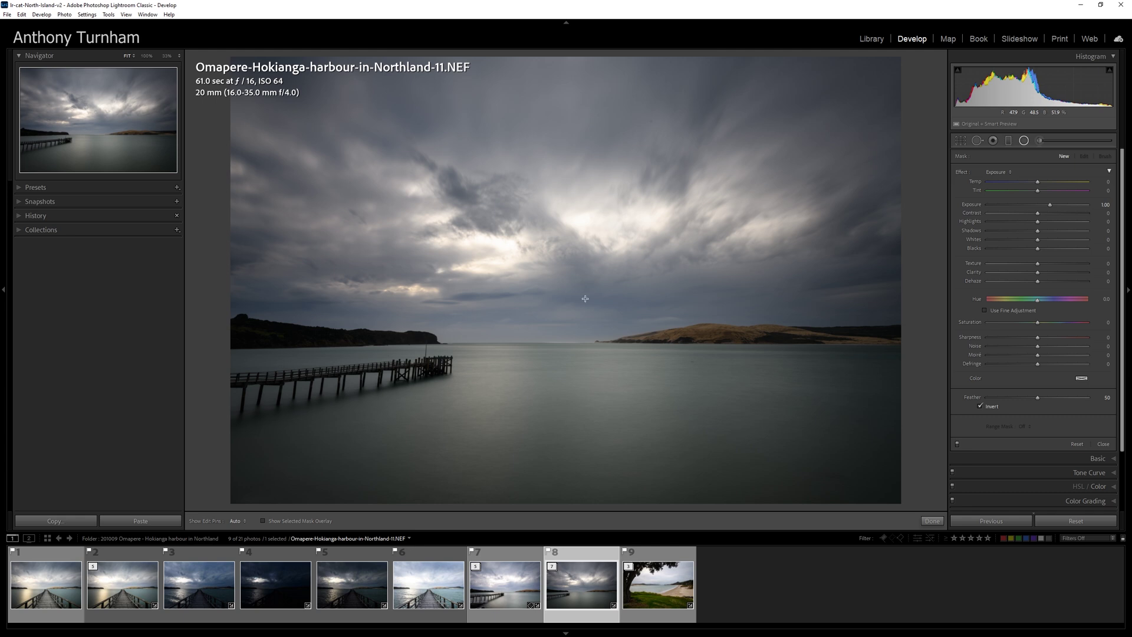
double_click(586, 299, "ctrl")
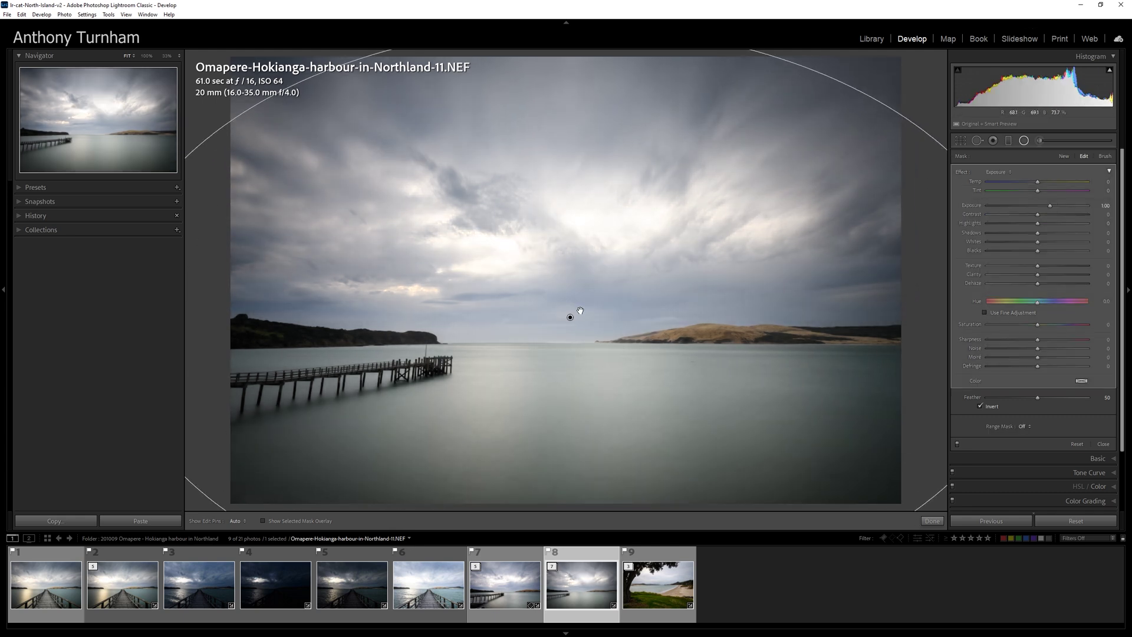
left_click_drag(571, 313, 557, 274)
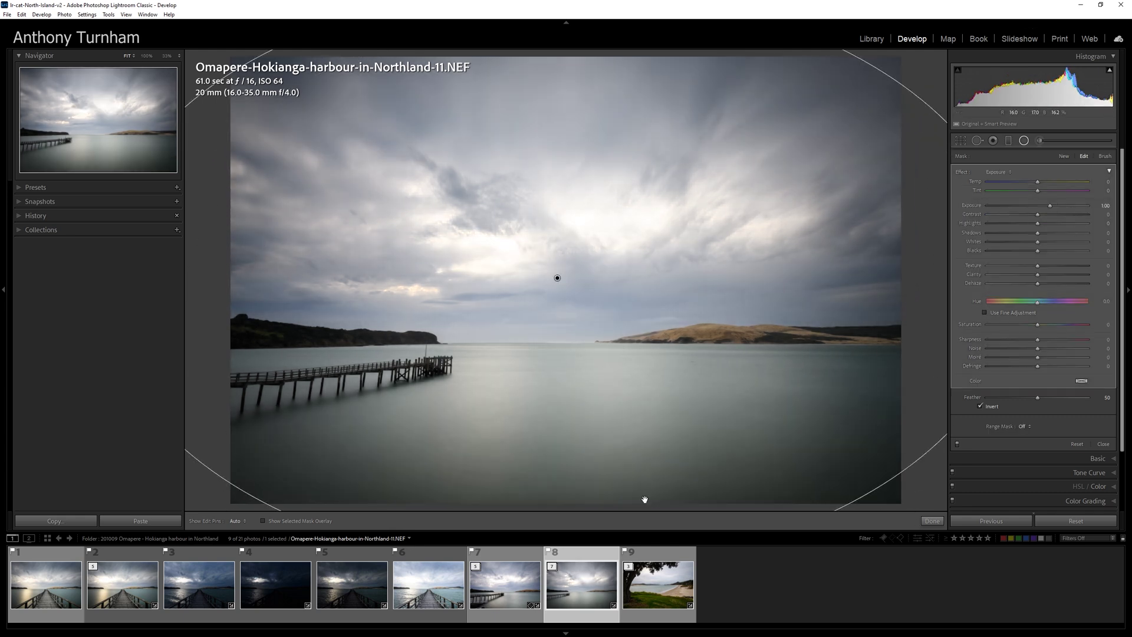
left_click_drag(1050, 205, 1046, 206)
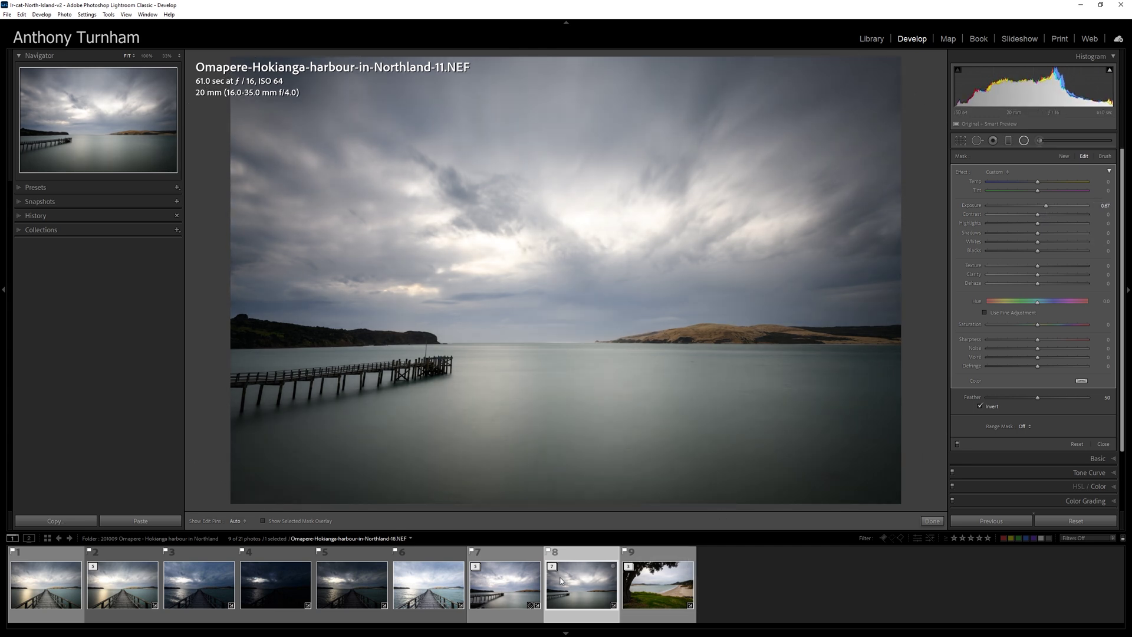
Edit a copy of the harbour photo with Lightroom adjustments in Luminar AI.
right_click(570, 589)
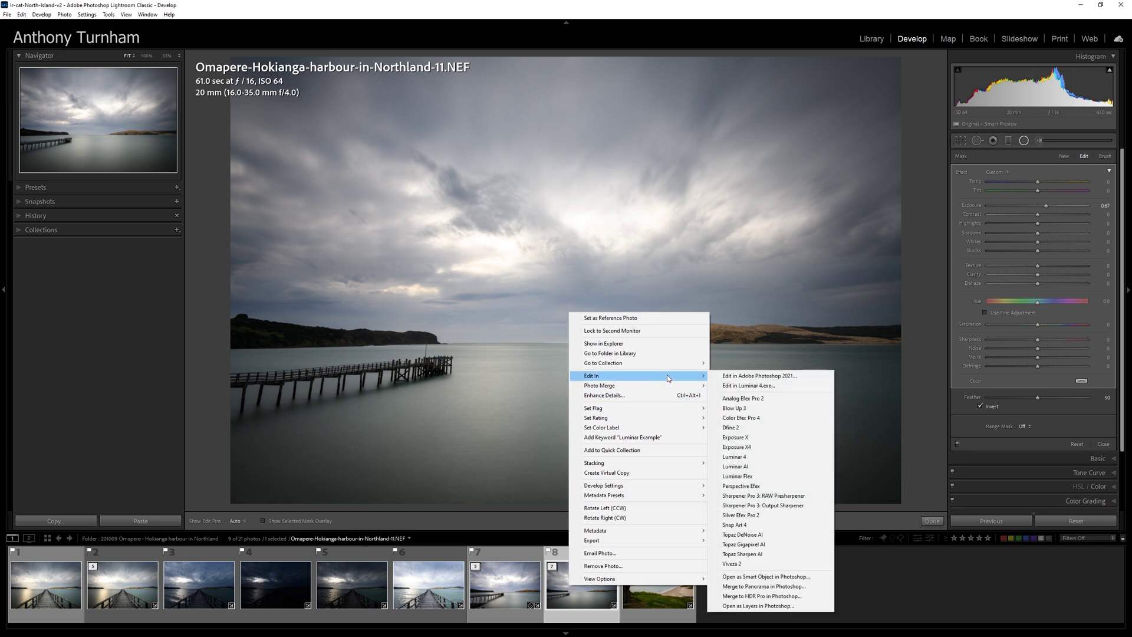
mouse_move(679, 378)
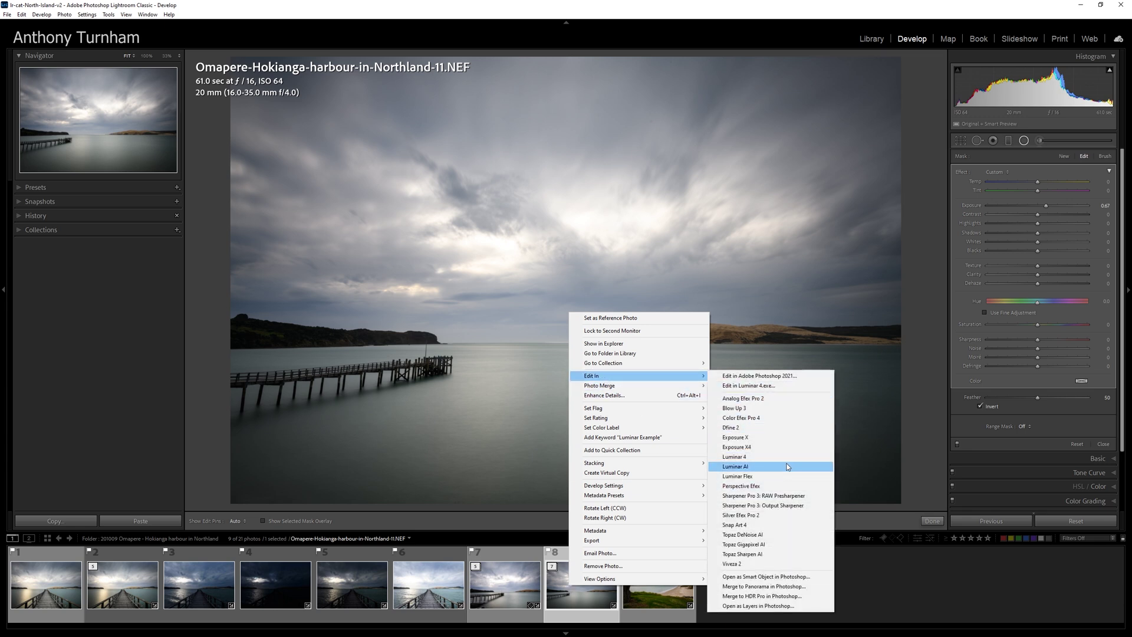
left_click(745, 467)
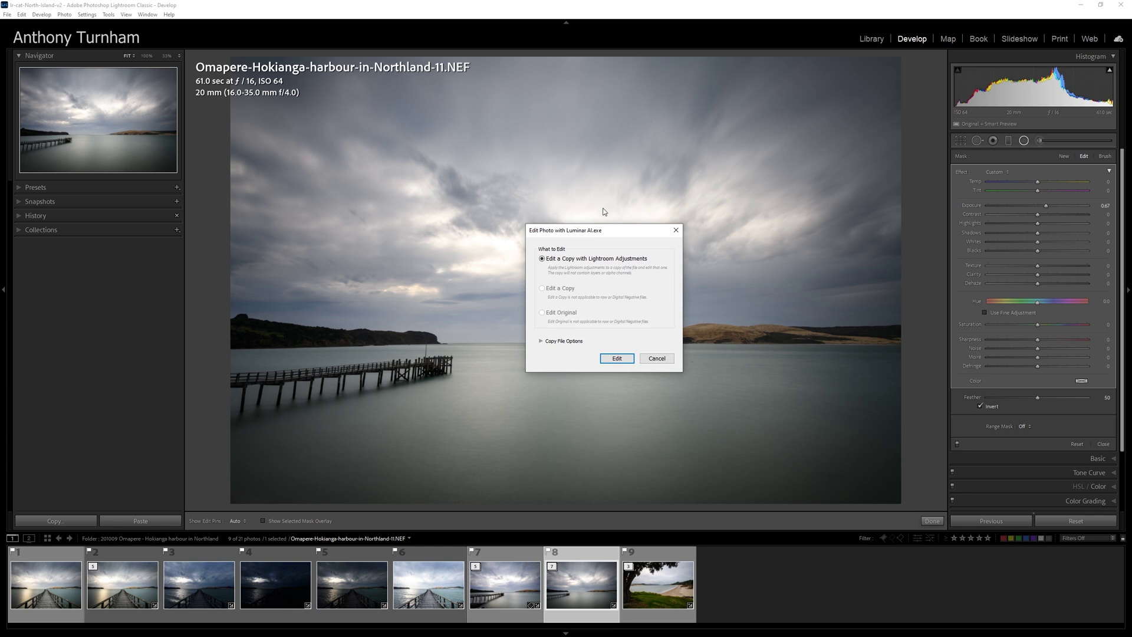
left_click(619, 358)
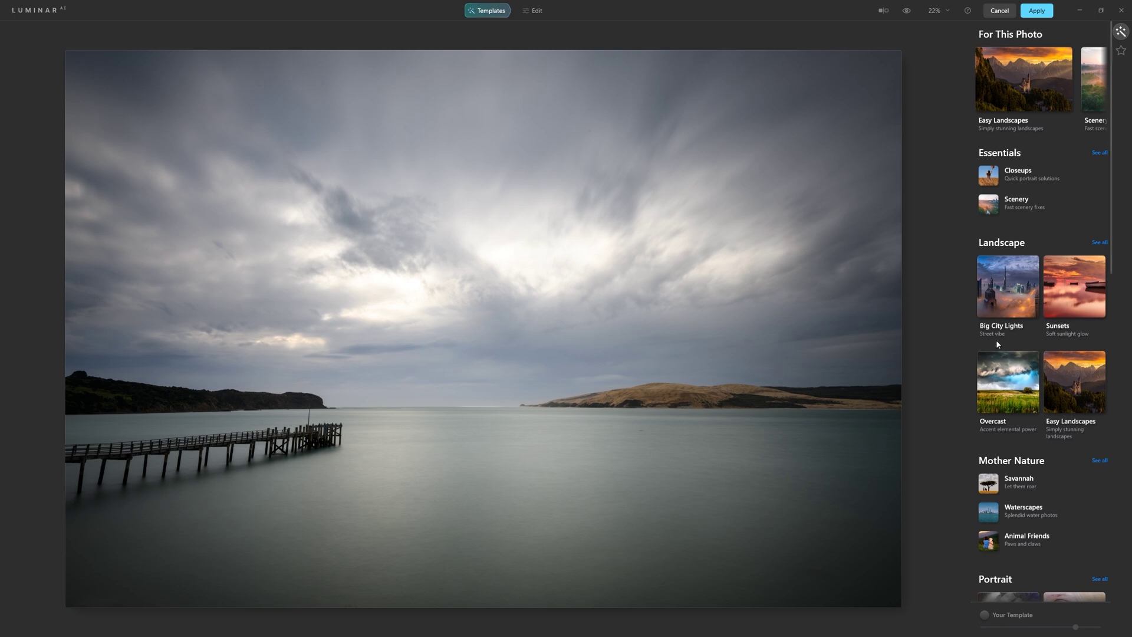
scroll(996, 340, "down", 2)
scroll(996, 339, "up", 2)
scroll(1052, 315, "down", 3)
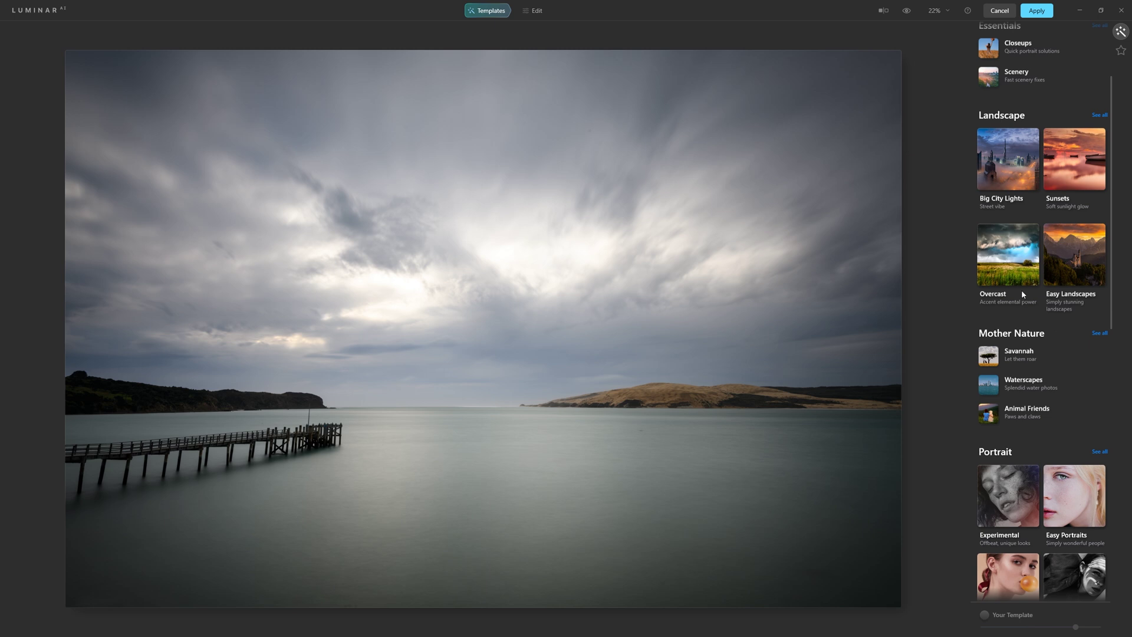
scroll(1023, 293, "down", 7)
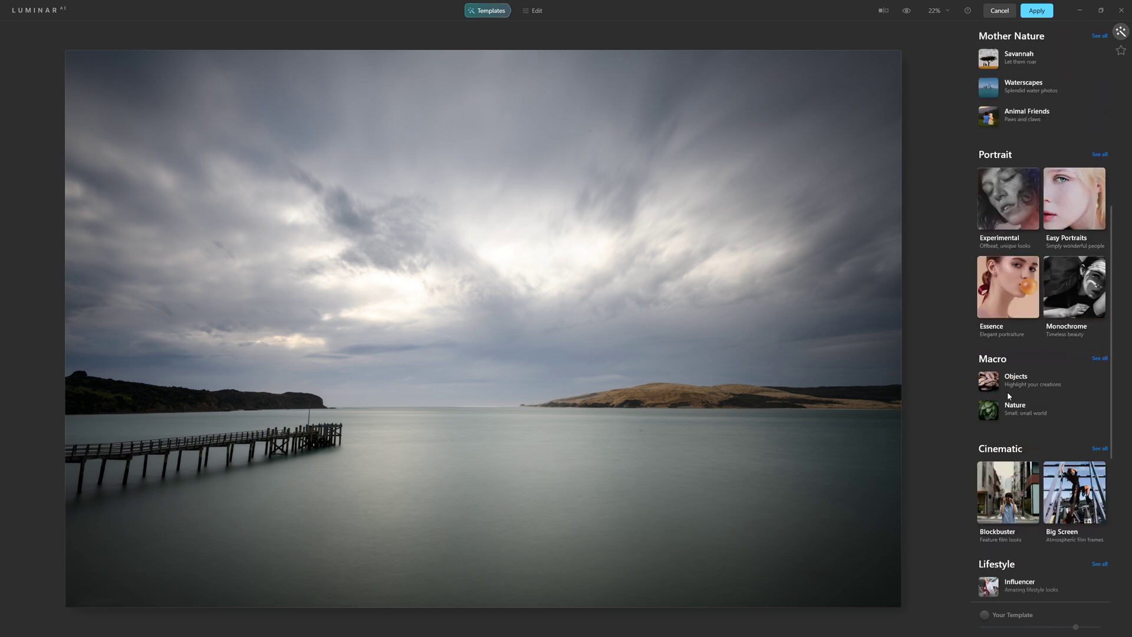
scroll(1008, 392, "down", 2)
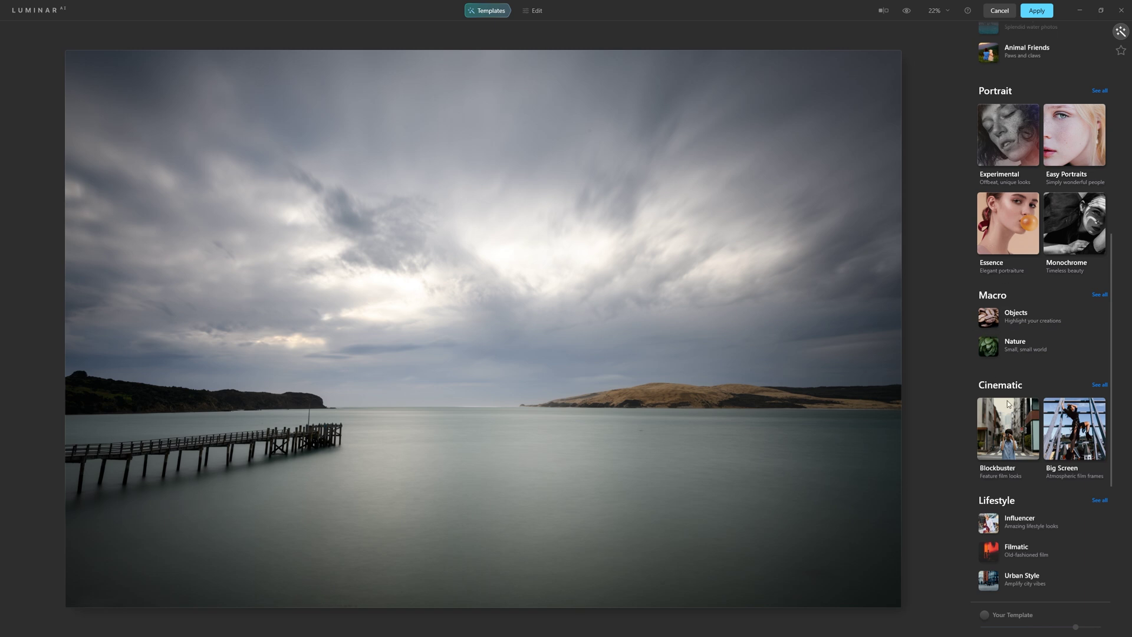
Preview the Blockbuster looks Teal & Orange and Shanghai, then apply Cyberpunk and lower its amount.
left_click(994, 472)
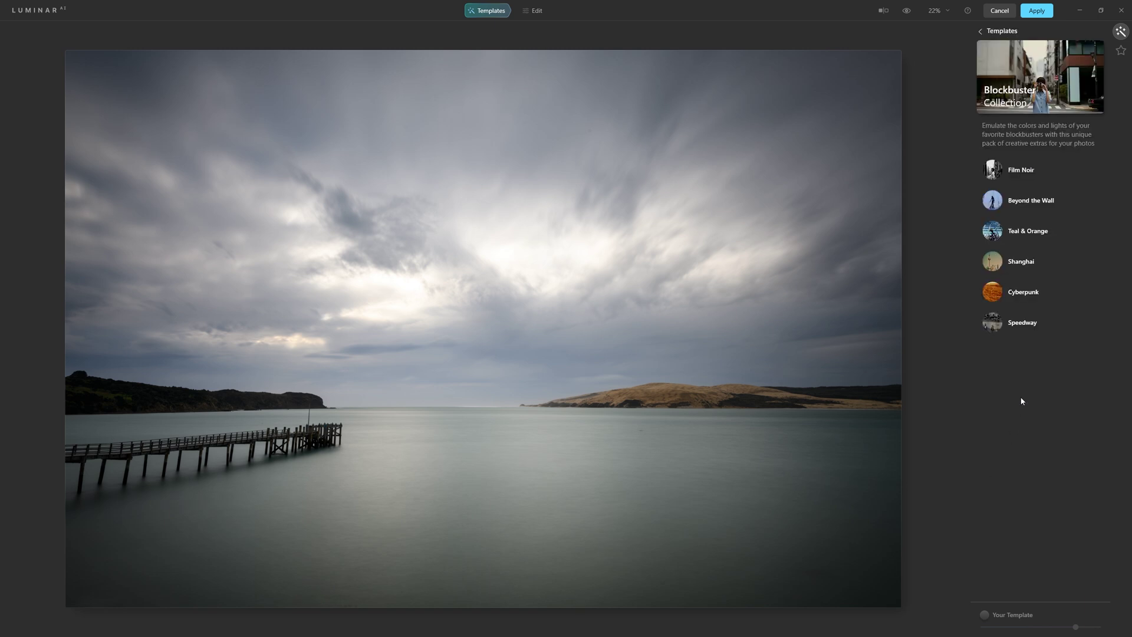
left_click(1008, 232)
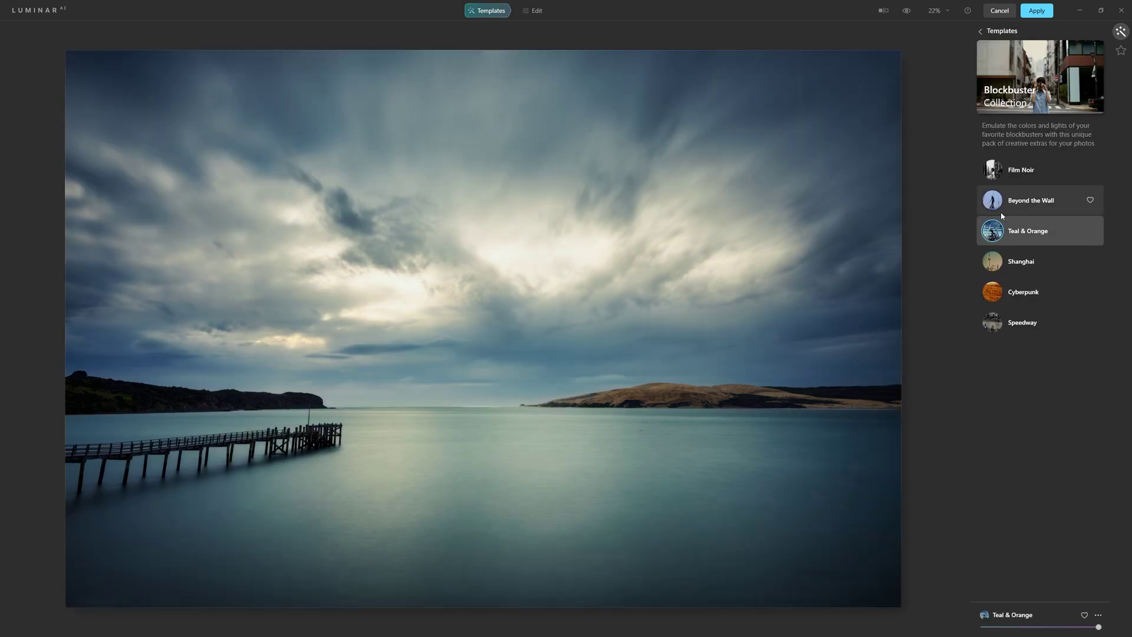
left_click(1019, 266)
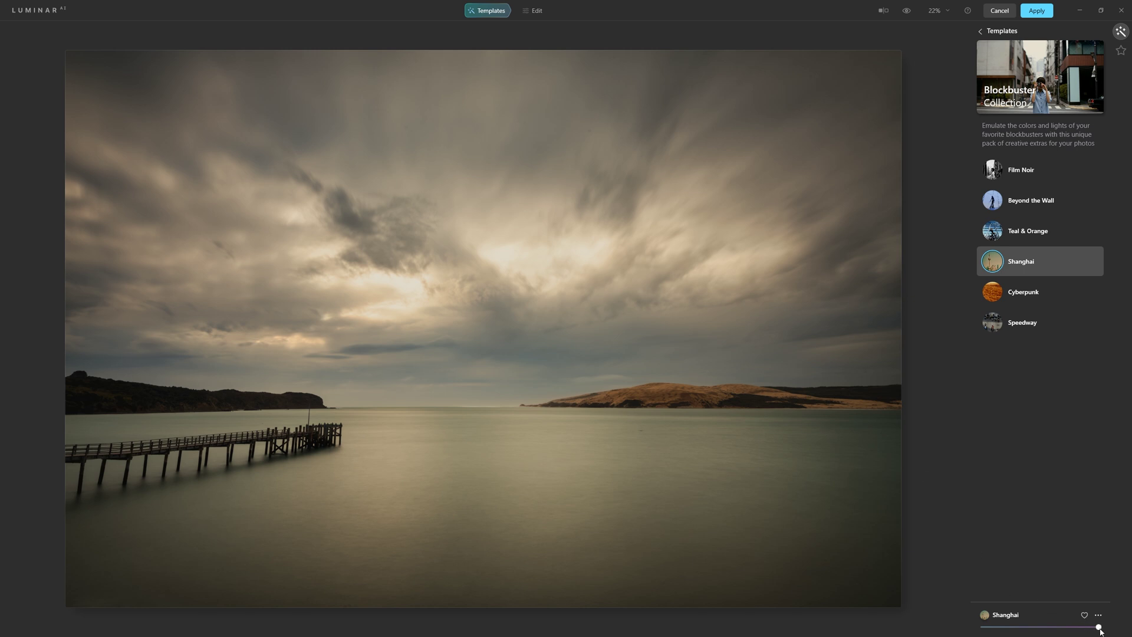
left_click(907, 10)
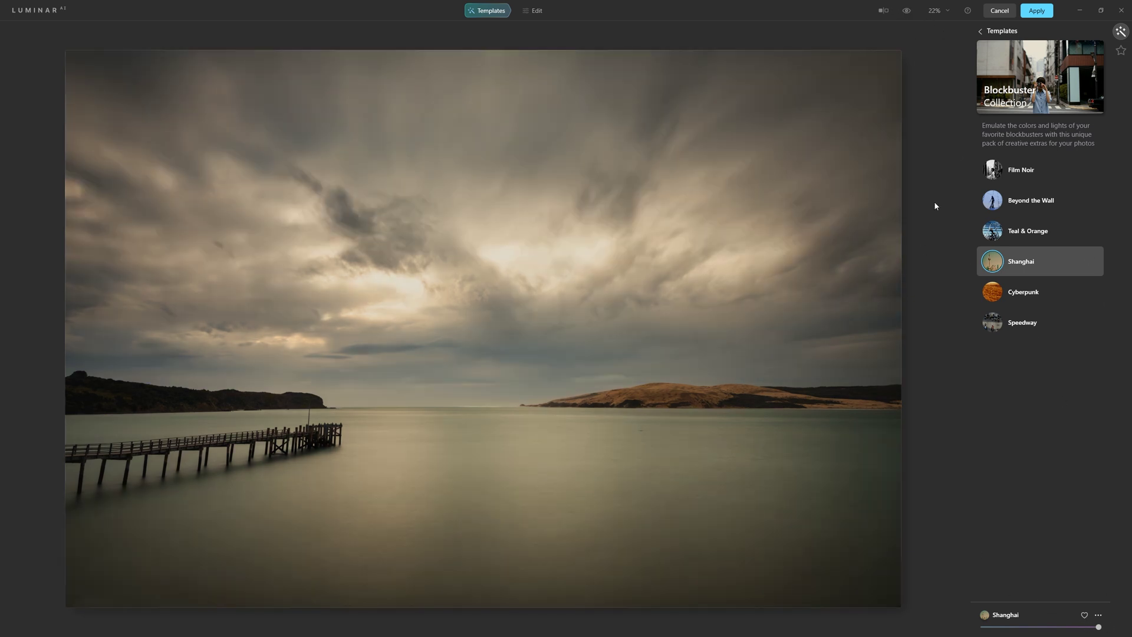
left_click(1026, 293)
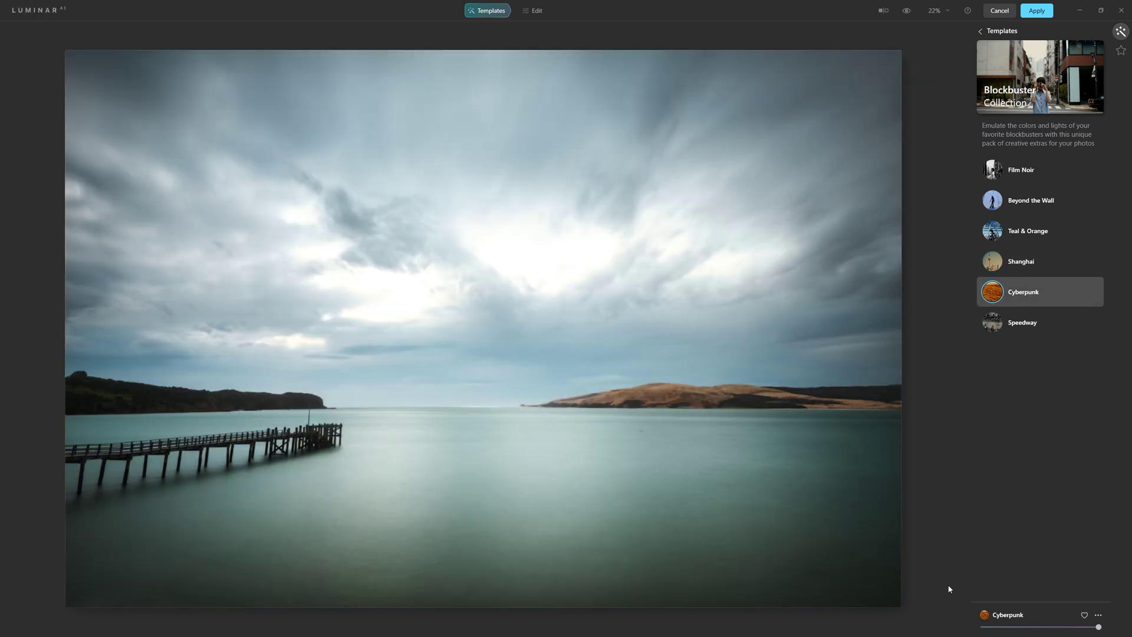
left_click_drag(1099, 627, 1053, 627)
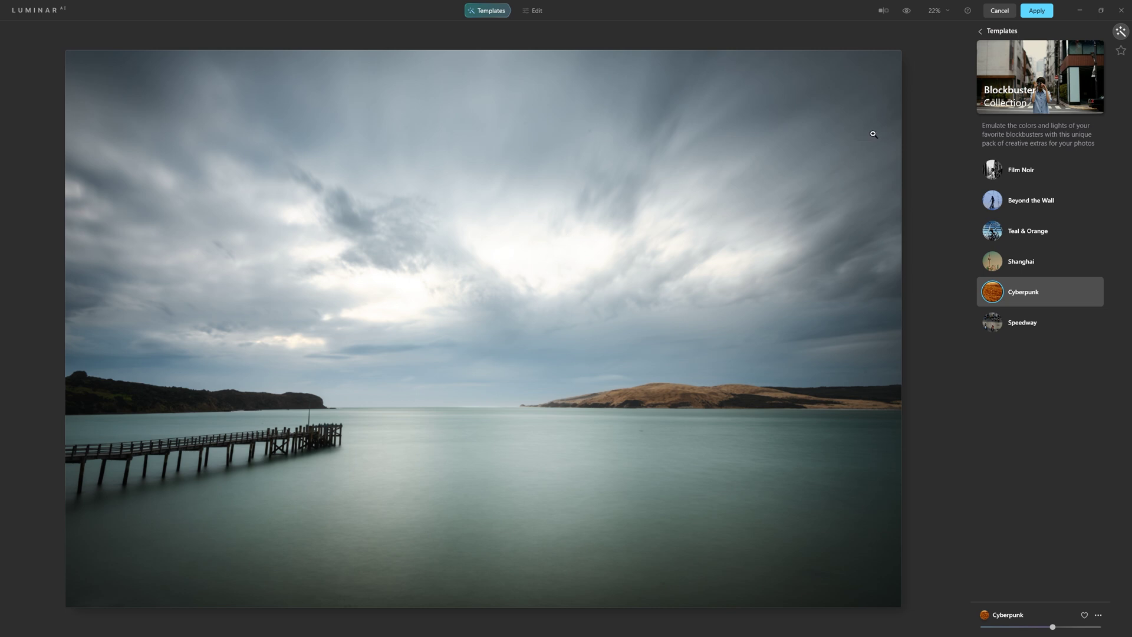
Apply the Cyberpunk edit to export it back to Lightroom Classic as the -Edit.tif copy.
left_click(1035, 12)
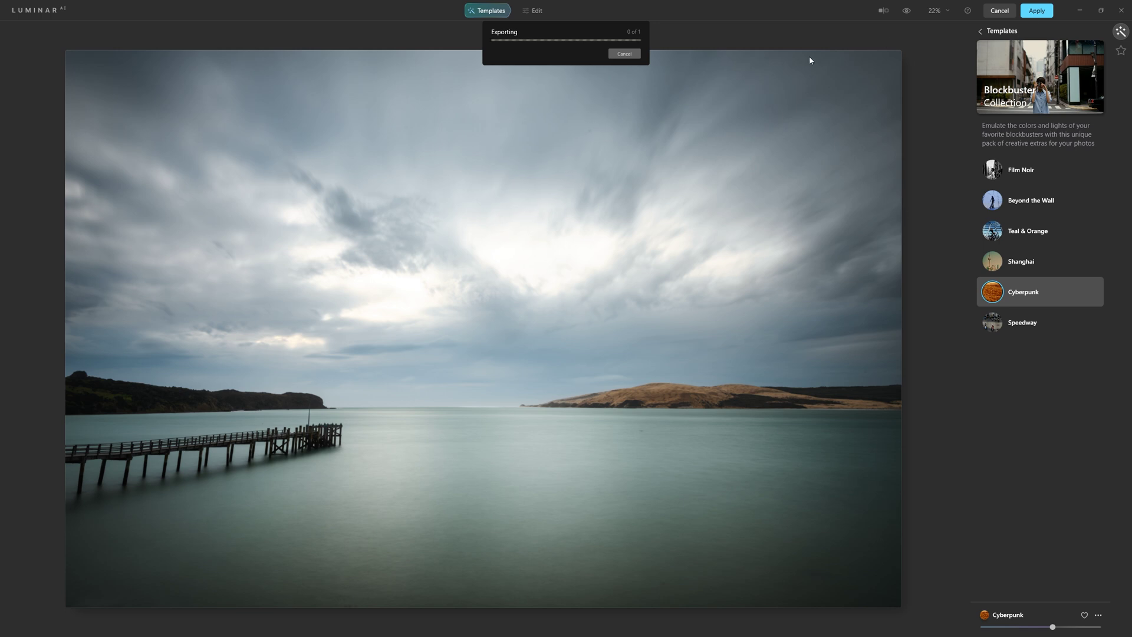